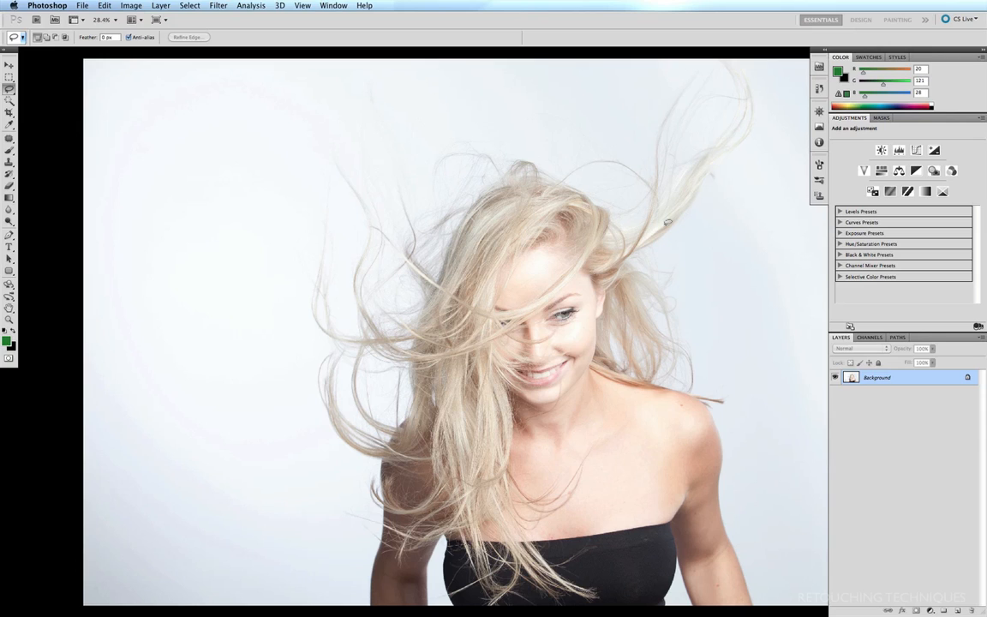
- Show Path 1's outline around the woman, then hide it and return to the layers list
{"action": "left_click", "coordinate": [897, 338]}
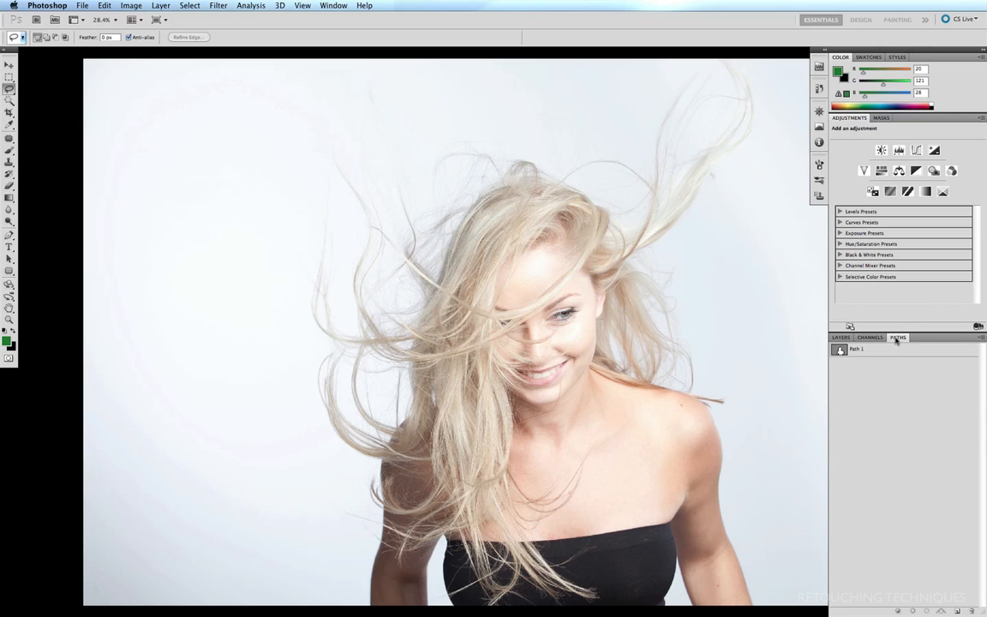
{"action": "left_click", "coordinate": [840, 350]}
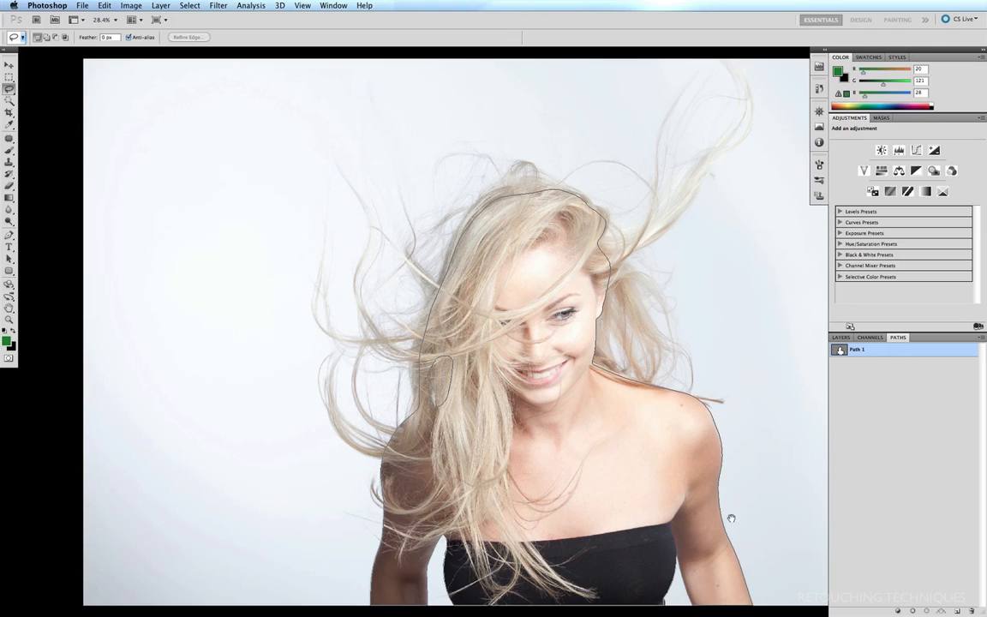
{"action": "left_click", "coordinate": [872, 373]}
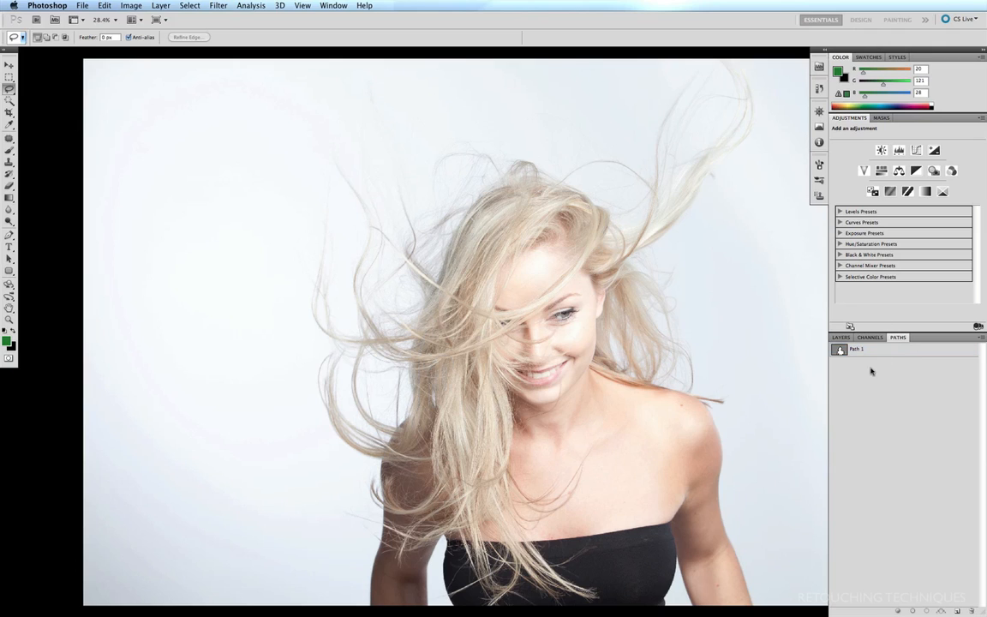
{"action": "left_click", "coordinate": [841, 339]}
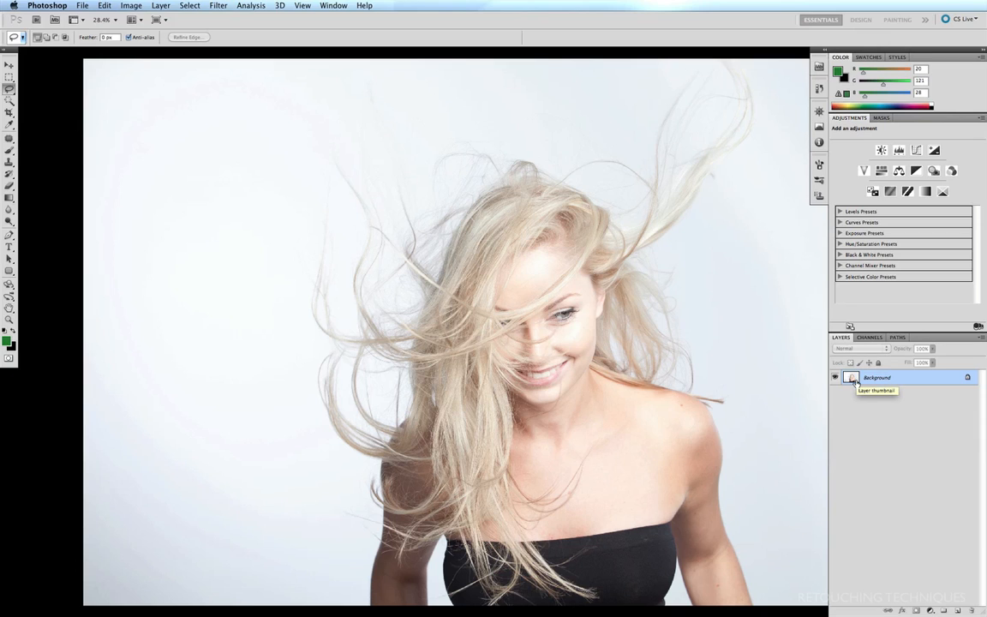
- Open Image > Calculations and keep Background as both source layers
{"action": "left_click", "coordinate": [125, 8]}
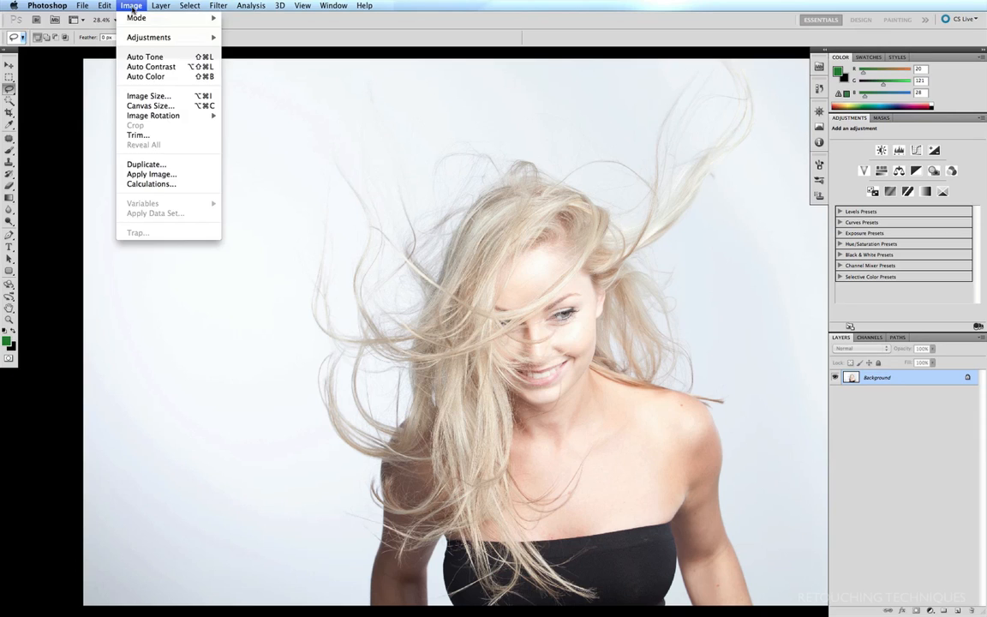
{"action": "left_click", "coordinate": [147, 183]}
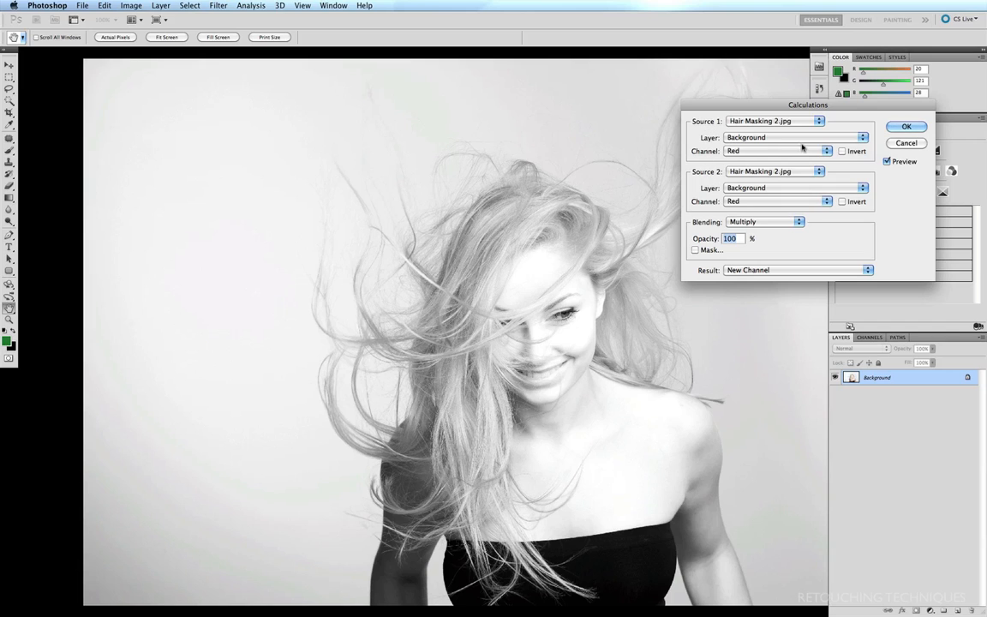
{"action": "left_click", "coordinate": [863, 137]}
{"action": "left_click", "coordinate": [790, 136]}
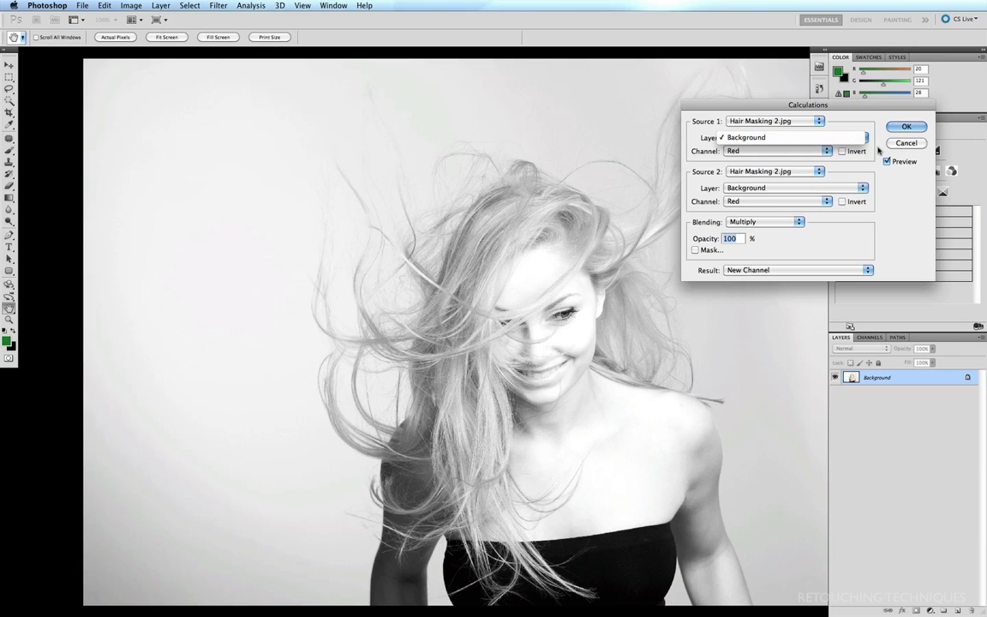
{"action": "left_click", "coordinate": [863, 189]}
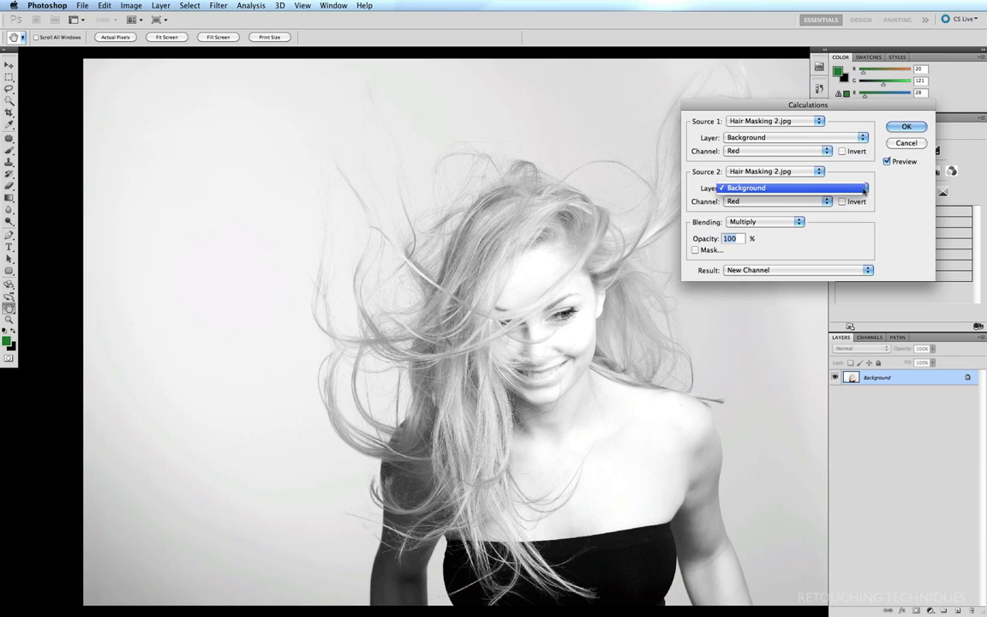
{"action": "left_click", "coordinate": [863, 187]}
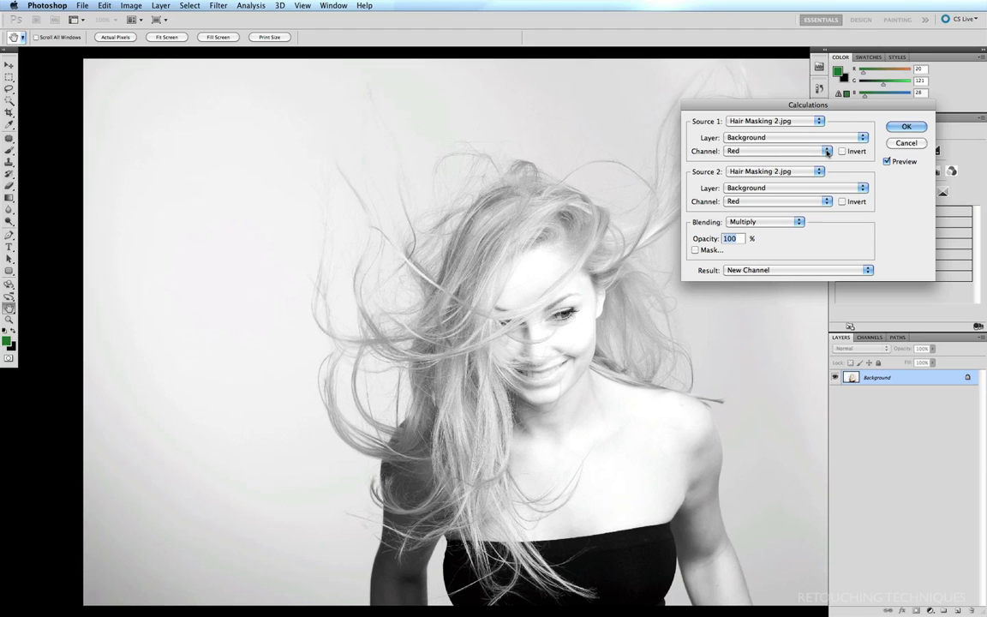
- Use Blue for both source channels with Multiply blending to create the Alpha 1 channel
{"action": "left_click", "coordinate": [828, 151]}
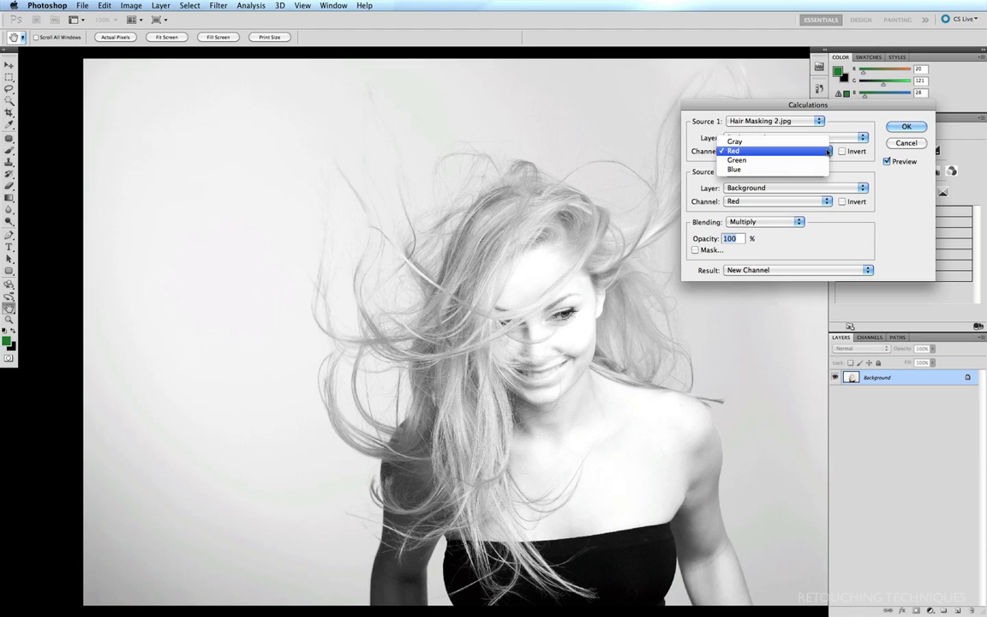
{"action": "left_click", "coordinate": [774, 170]}
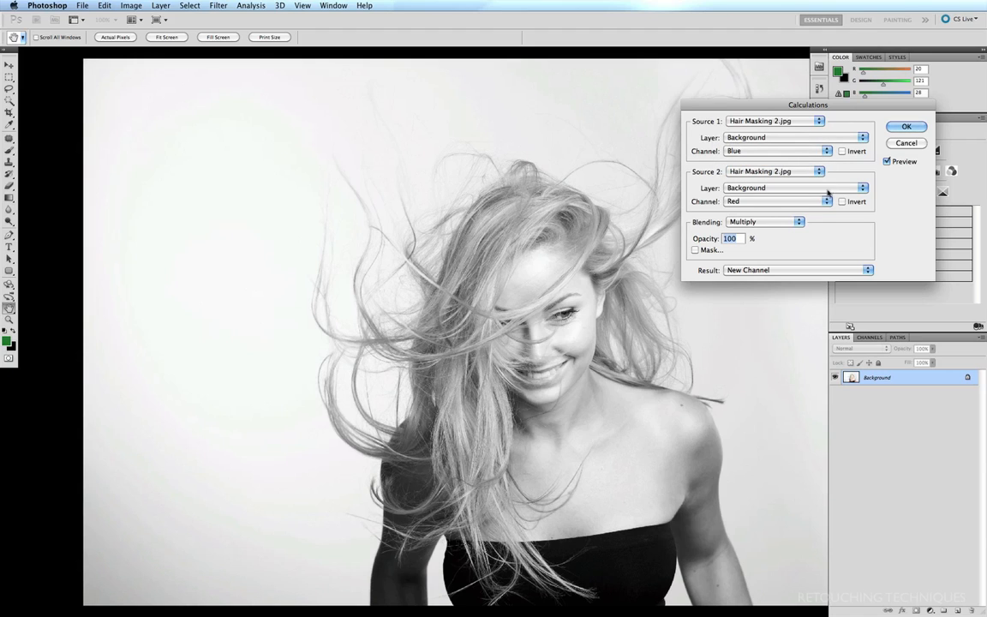
{"action": "left_click", "coordinate": [828, 201]}
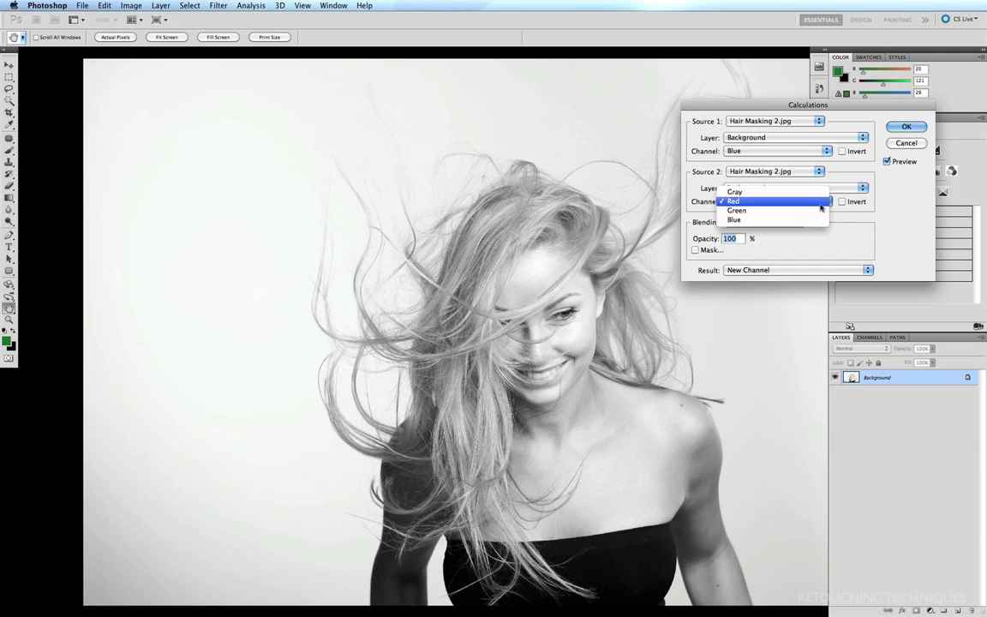
{"action": "left_click", "coordinate": [791, 221]}
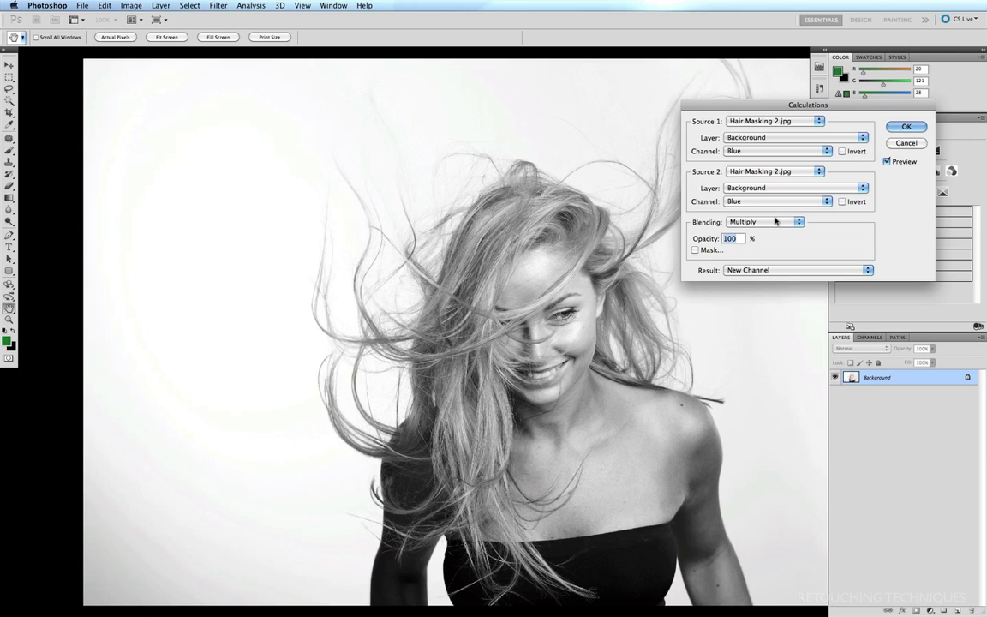
{"action": "left_click", "coordinate": [797, 221]}
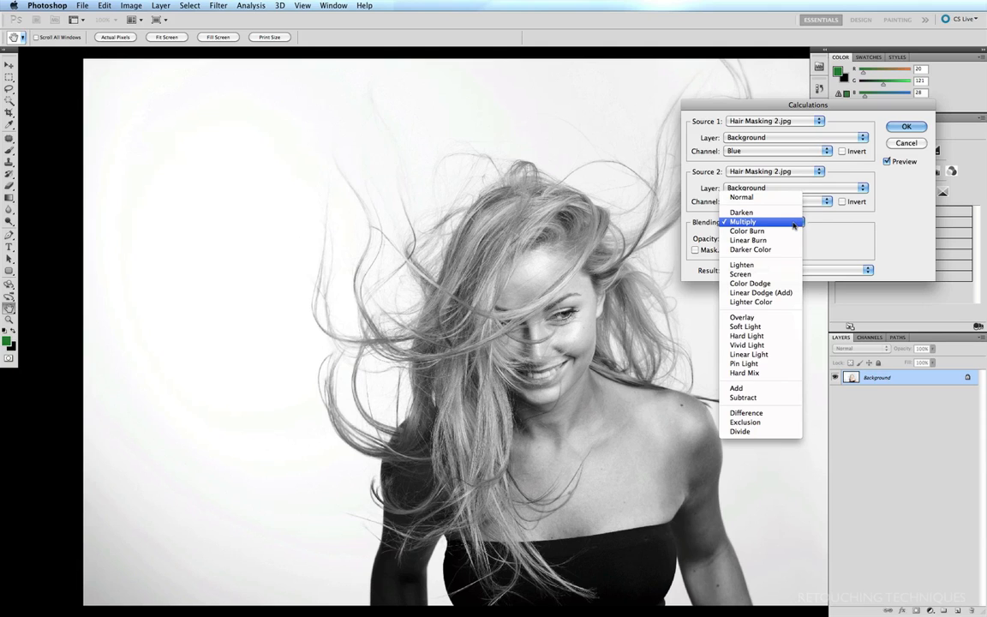
{"action": "left_click", "coordinate": [794, 222]}
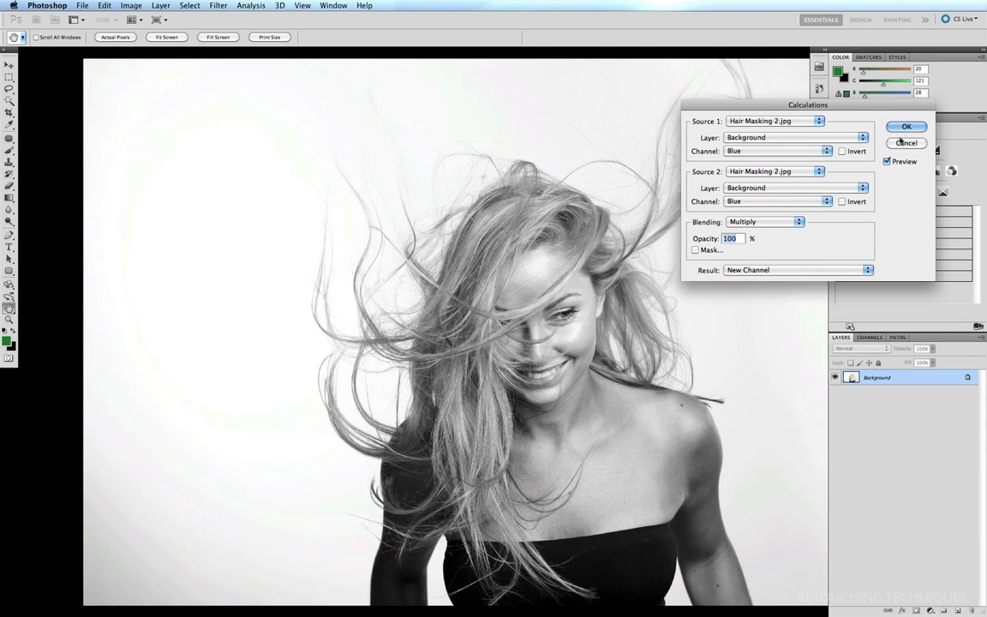
{"action": "key", "text": "Return"}
{"action": "left_click", "coordinate": [870, 338]}
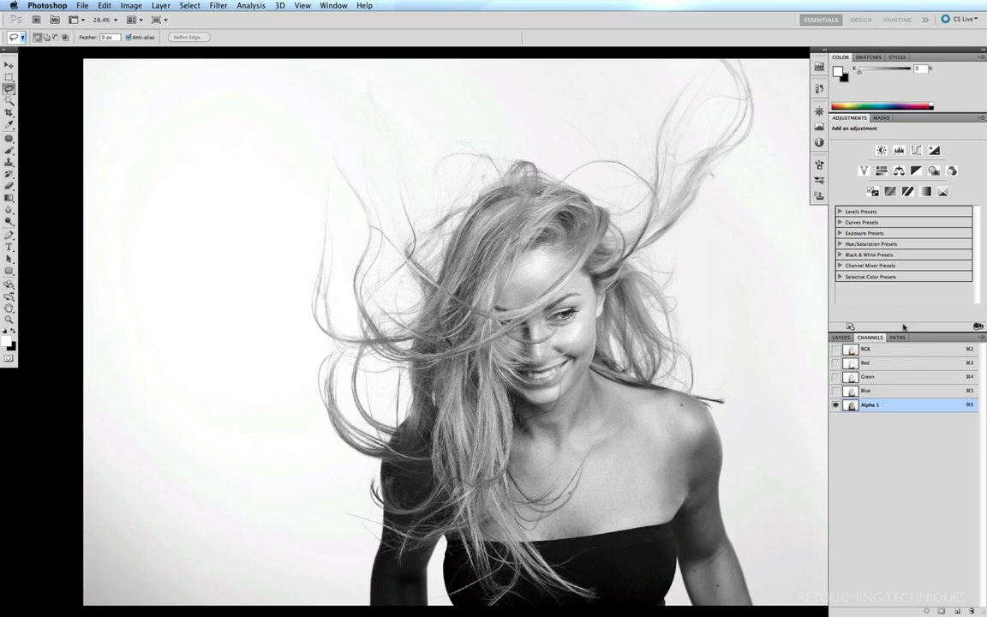
- Duplicate the Background into Layer 1 and place a green-filled Layer 2 beneath it
{"action": "key", "text": "super+2"}
{"action": "left_click", "coordinate": [840, 340]}
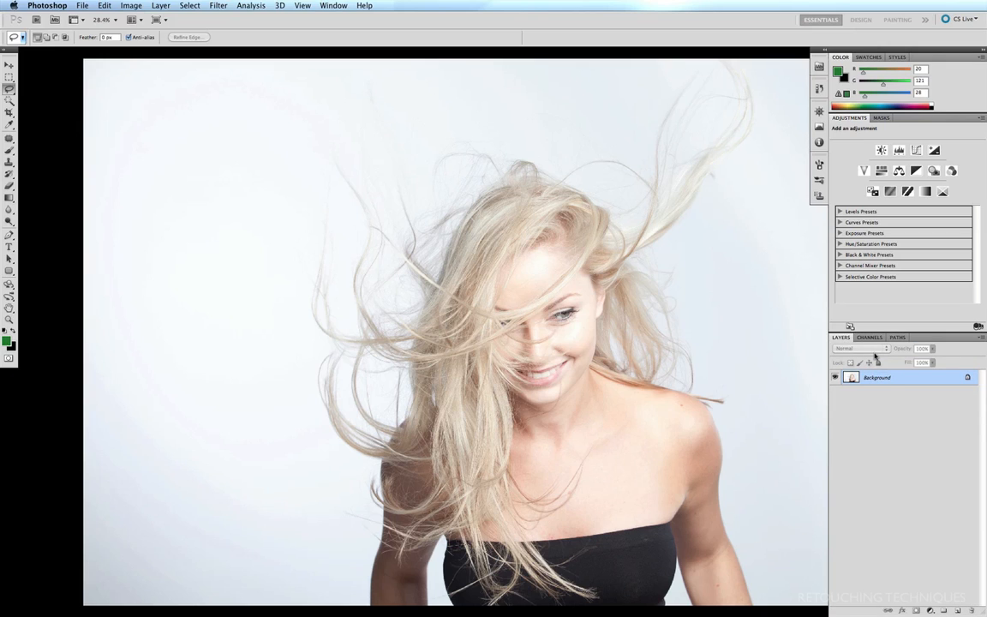
{"action": "key", "text": "super+j"}
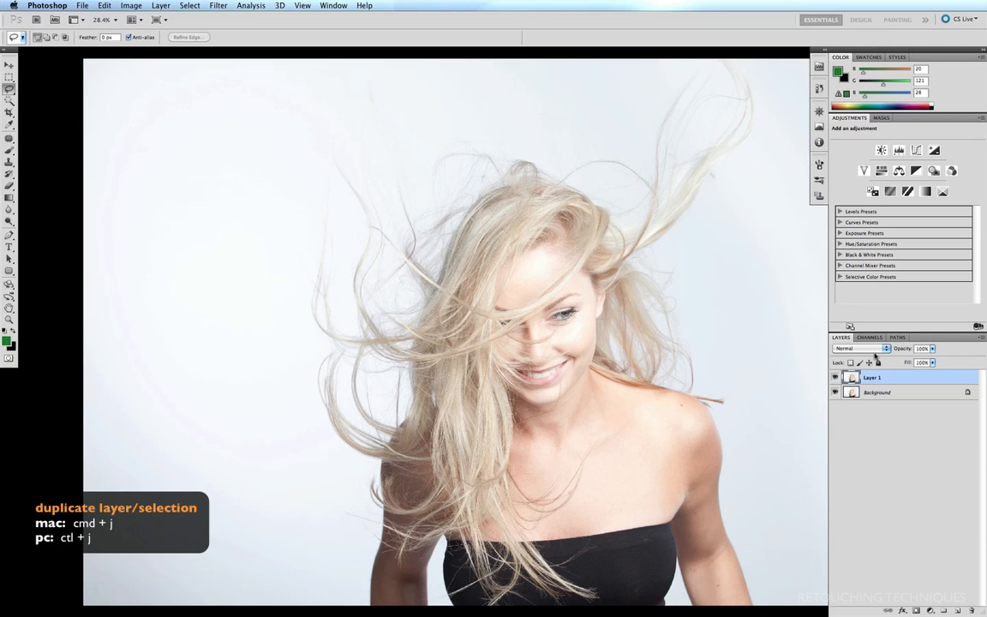
{"action": "left_click", "coordinate": [956, 610]}
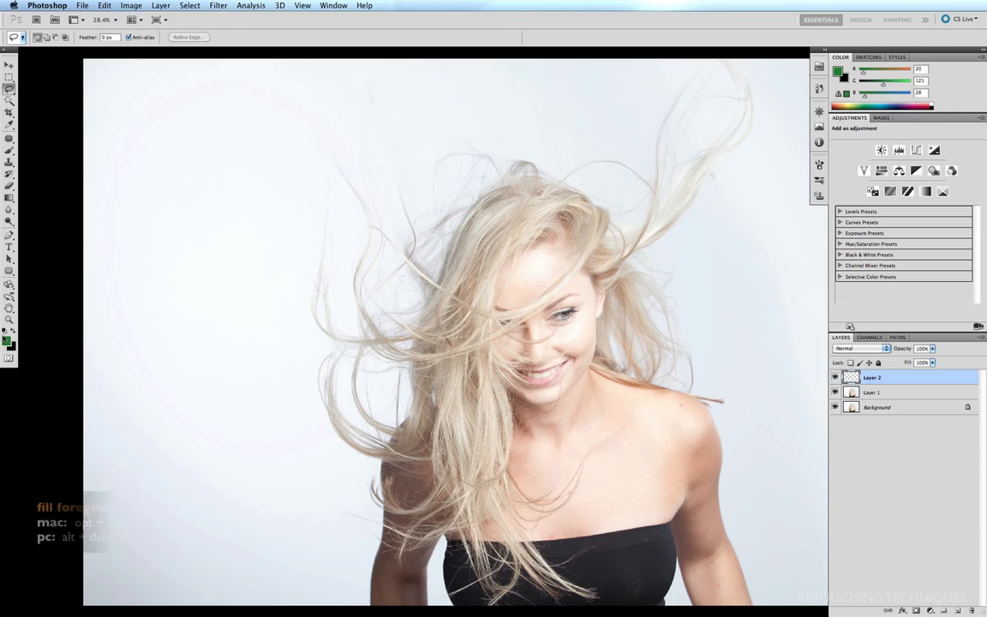
{"action": "key", "text": "alt+BackSpace"}
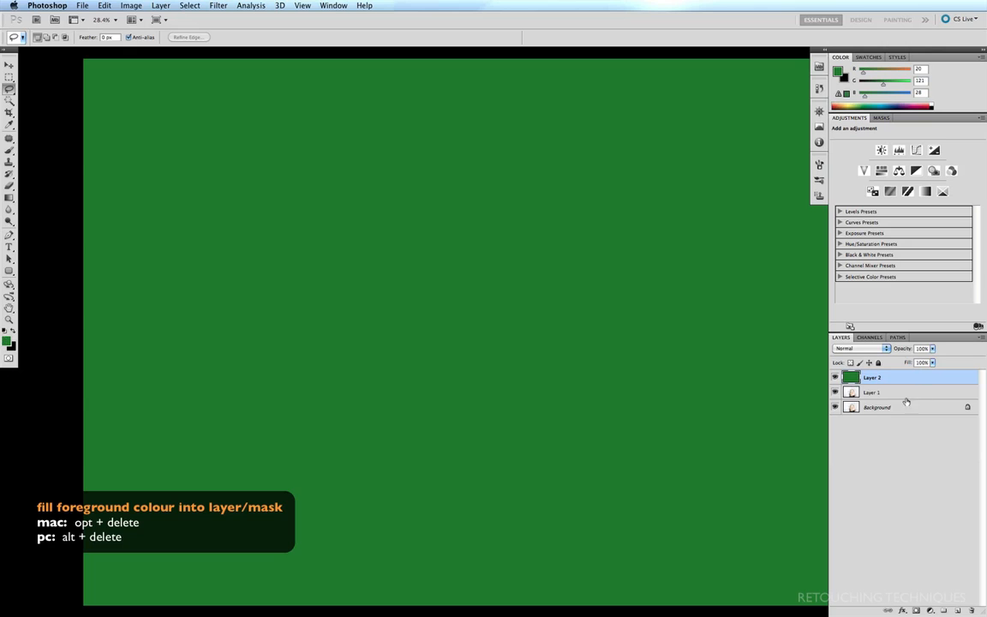
{"action": "left_click_drag", "start_coordinate": [896, 378], "coordinate": [897, 399]}
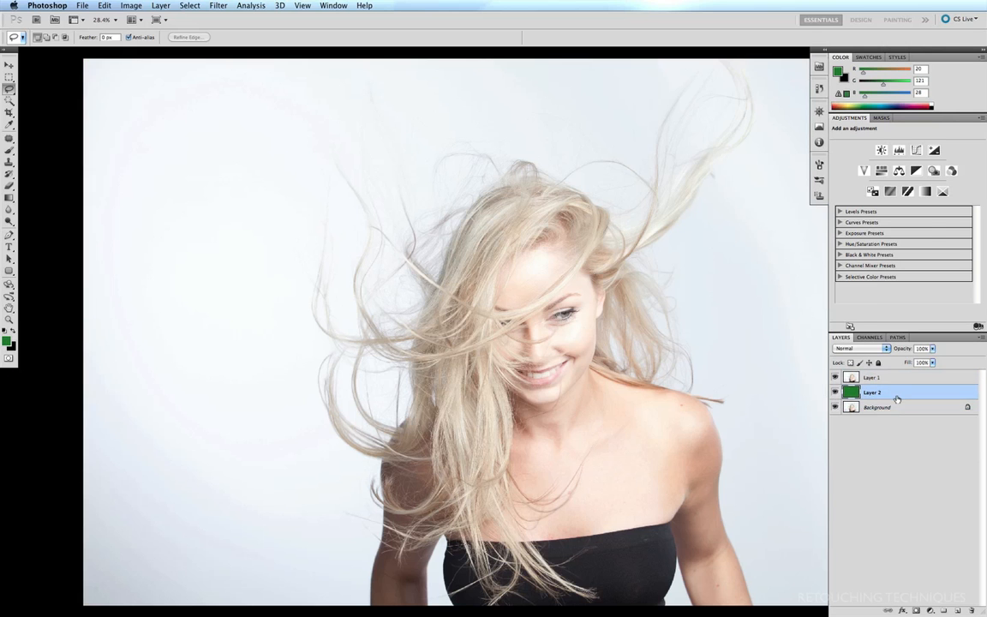
- Load Path 1 as a selection and turn it into a layer mask on Layer 1
{"action": "left_click", "coordinate": [897, 337]}
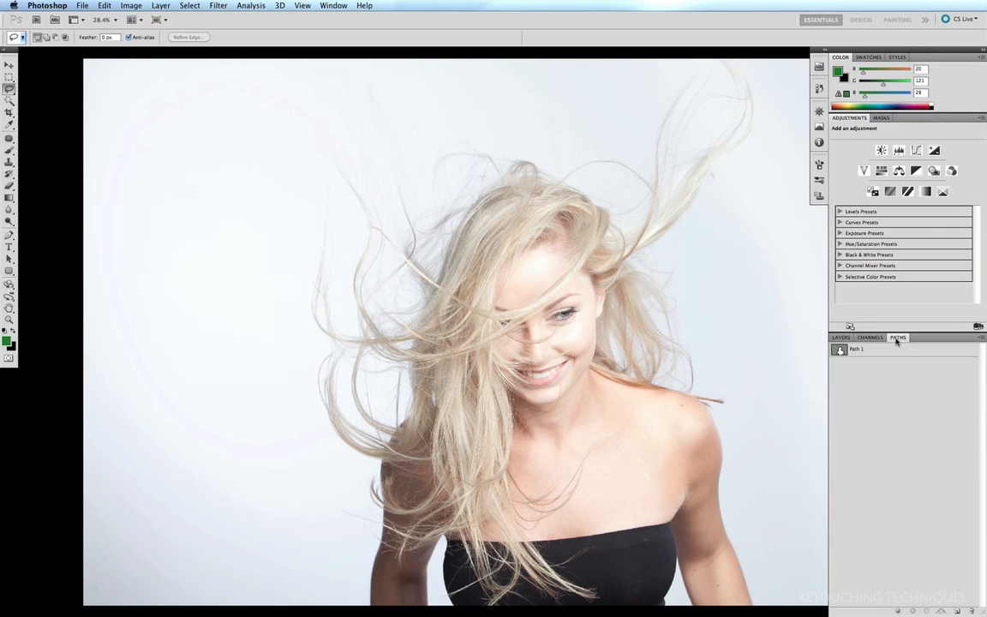
{"action": "left_click", "coordinate": [840, 351], "text": "super"}
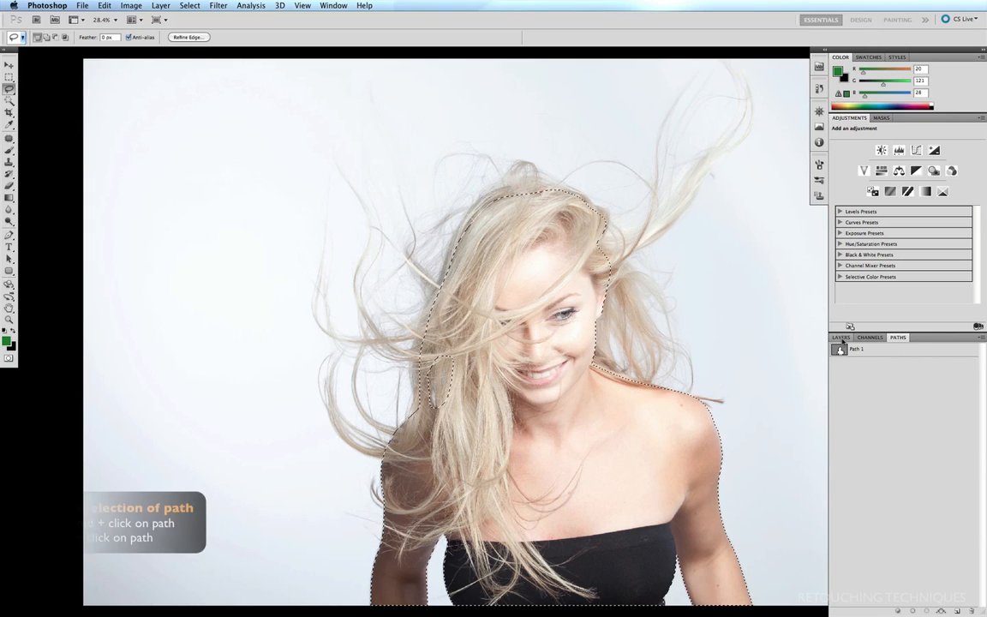
{"action": "left_click", "coordinate": [840, 337]}
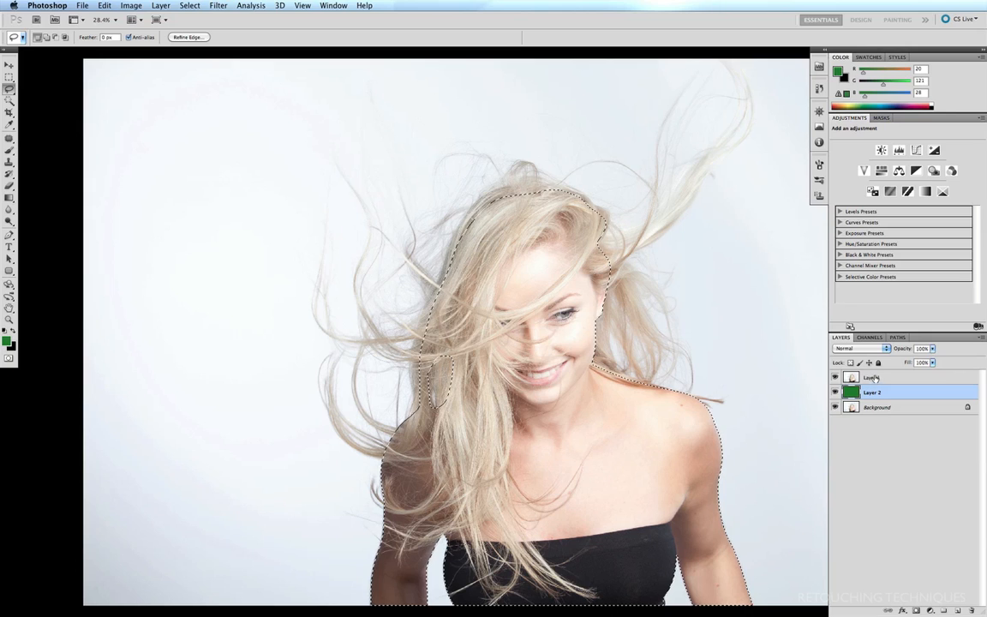
{"action": "left_click", "coordinate": [871, 378]}
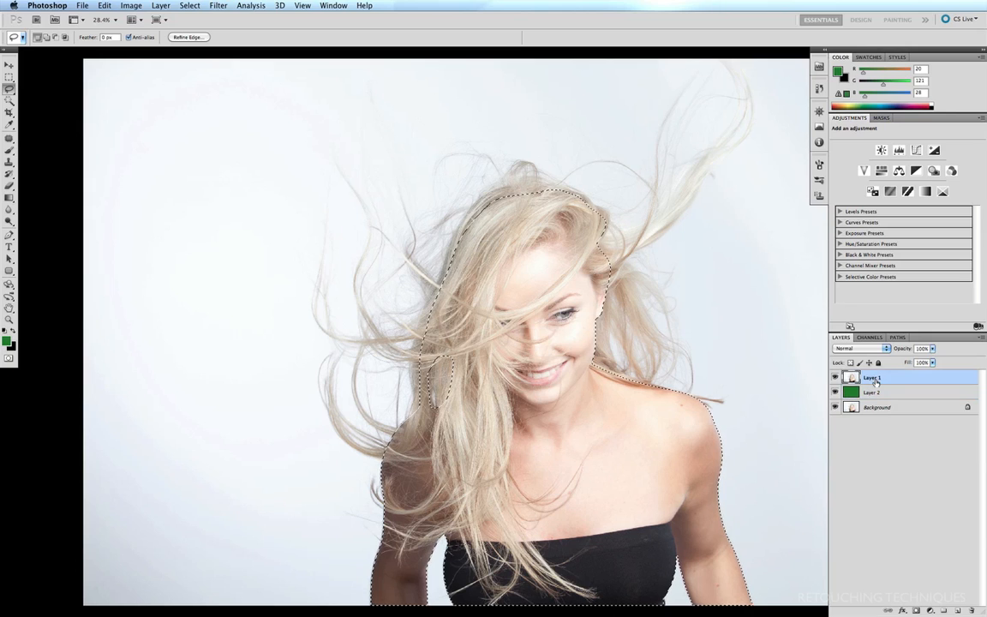
{"action": "left_click", "coordinate": [915, 609]}
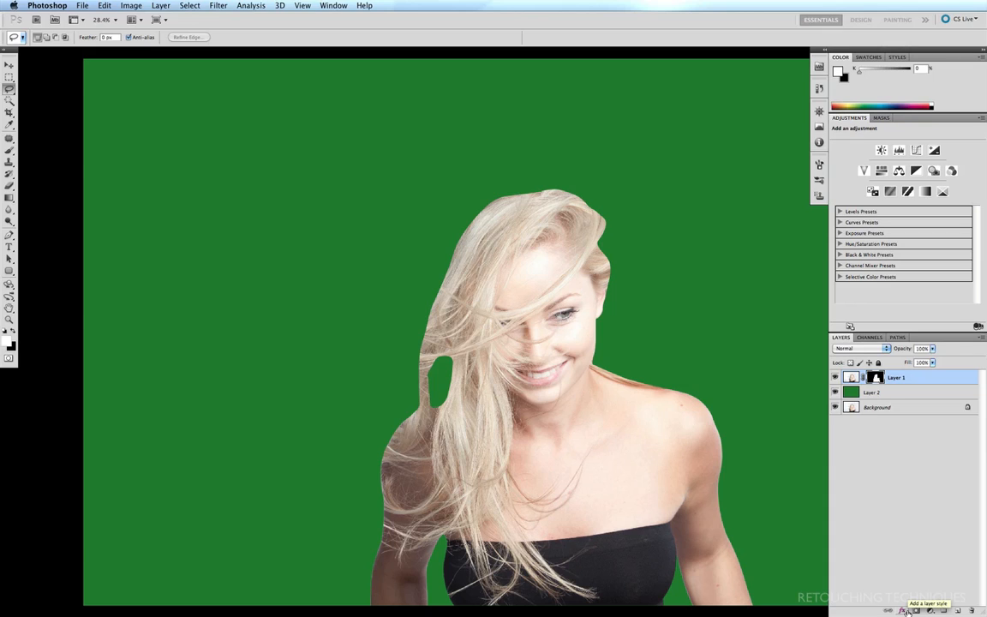
- Apply Levels with input values 63, 0.58 and 238 to the Alpha 1 channel
{"action": "left_click", "coordinate": [870, 336]}
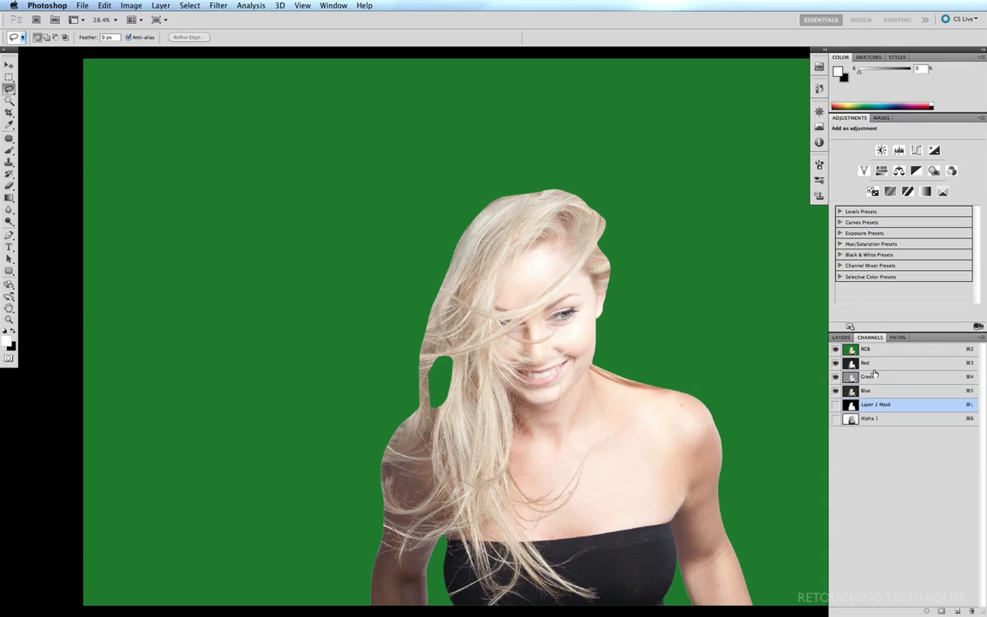
{"action": "left_click", "coordinate": [853, 419]}
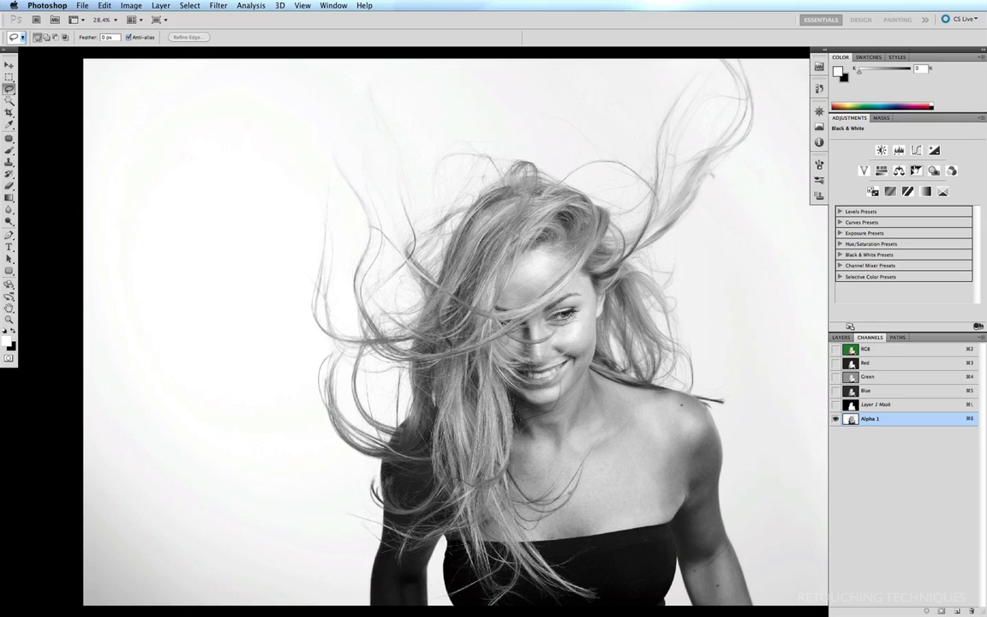
{"action": "key", "text": "super+l"}
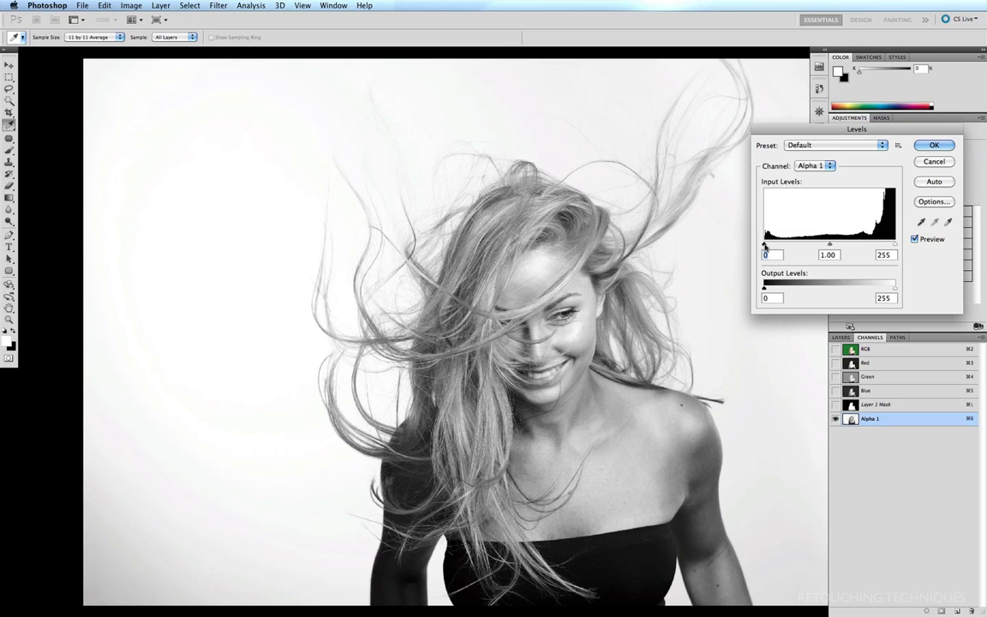
{"action": "left_click_drag", "start_coordinate": [764, 245], "coordinate": [795, 246]}
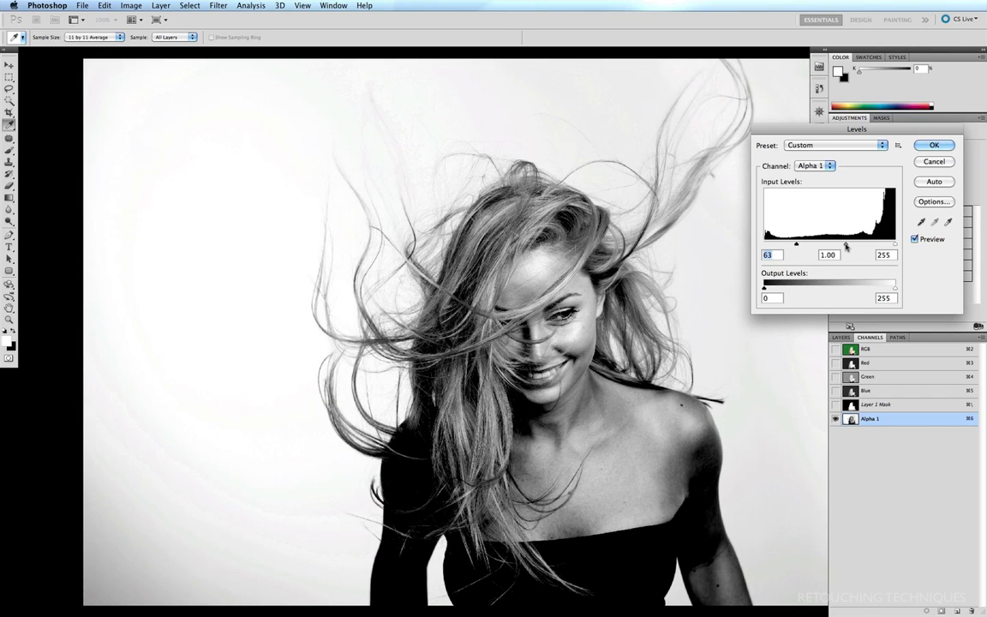
{"action": "left_click_drag", "start_coordinate": [850, 246], "coordinate": [862, 246]}
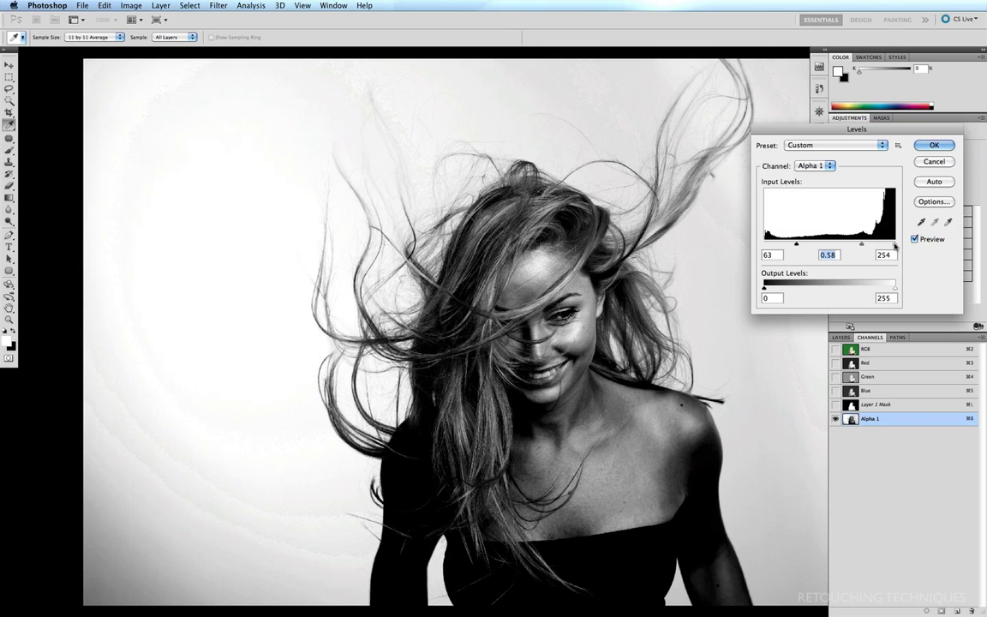
{"action": "left_click_drag", "start_coordinate": [894, 246], "coordinate": [889, 246]}
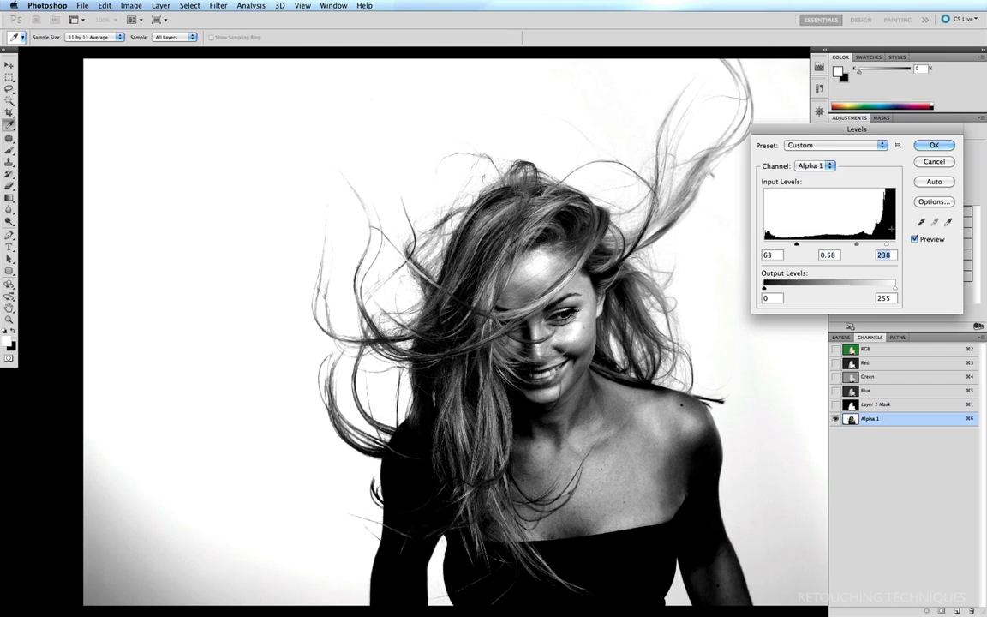
{"action": "left_click", "coordinate": [933, 146]}
{"action": "key", "text": "l"}
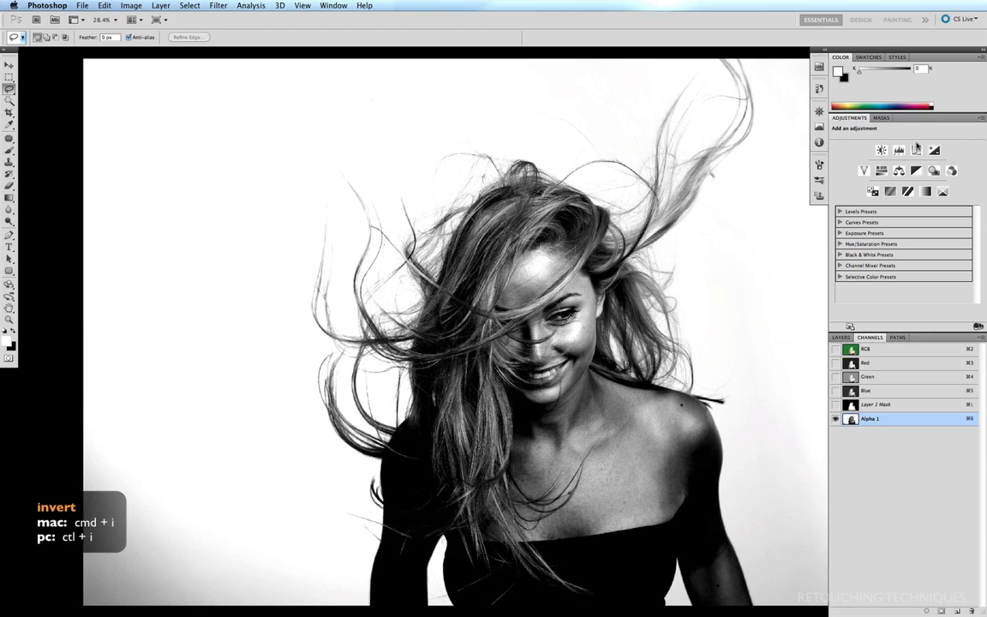
- Invert Alpha 1, load it as a selection, and target Layer 1's mask
{"action": "key", "text": "super+i"}
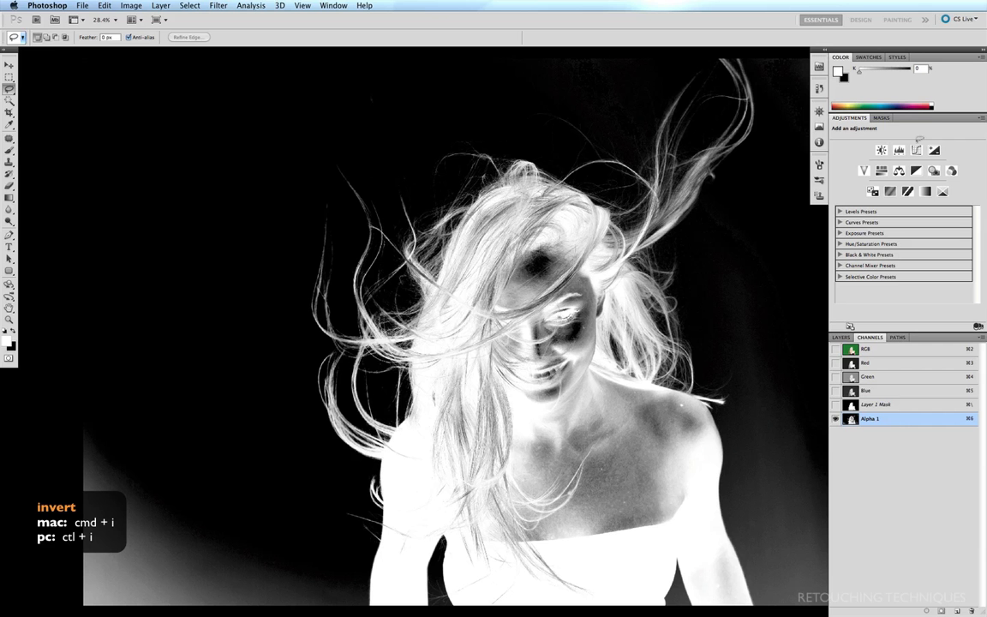
{"action": "left_click", "coordinate": [850, 418], "text": "super"}
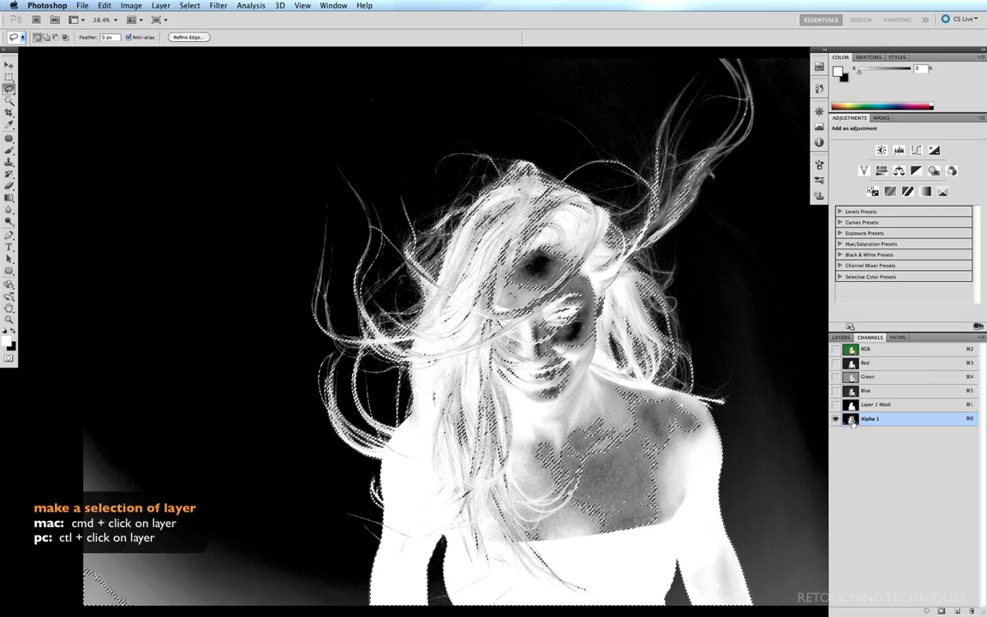
{"action": "left_click", "coordinate": [840, 338]}
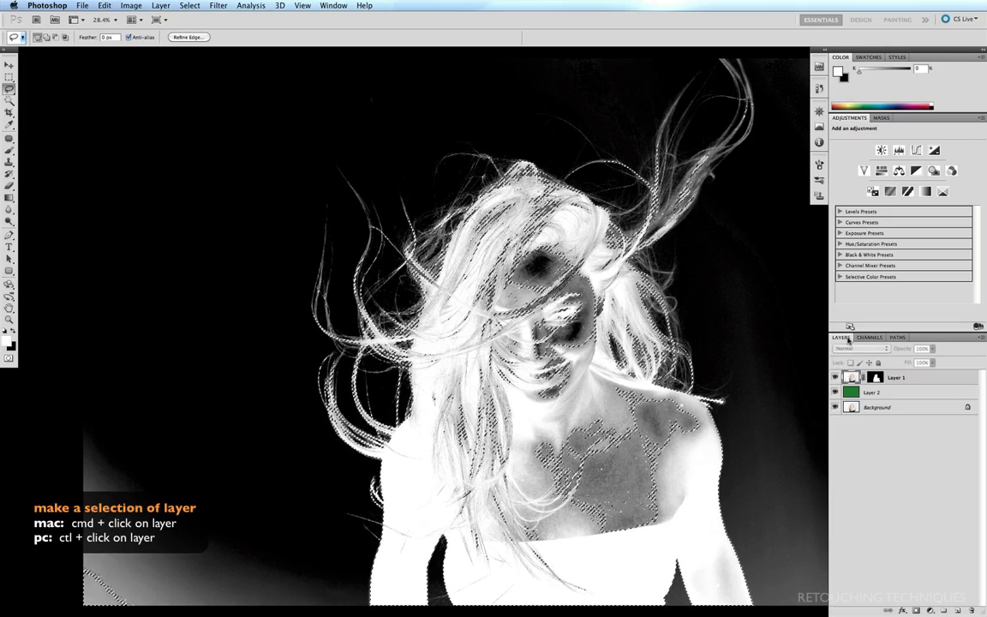
{"action": "left_click", "coordinate": [874, 377]}
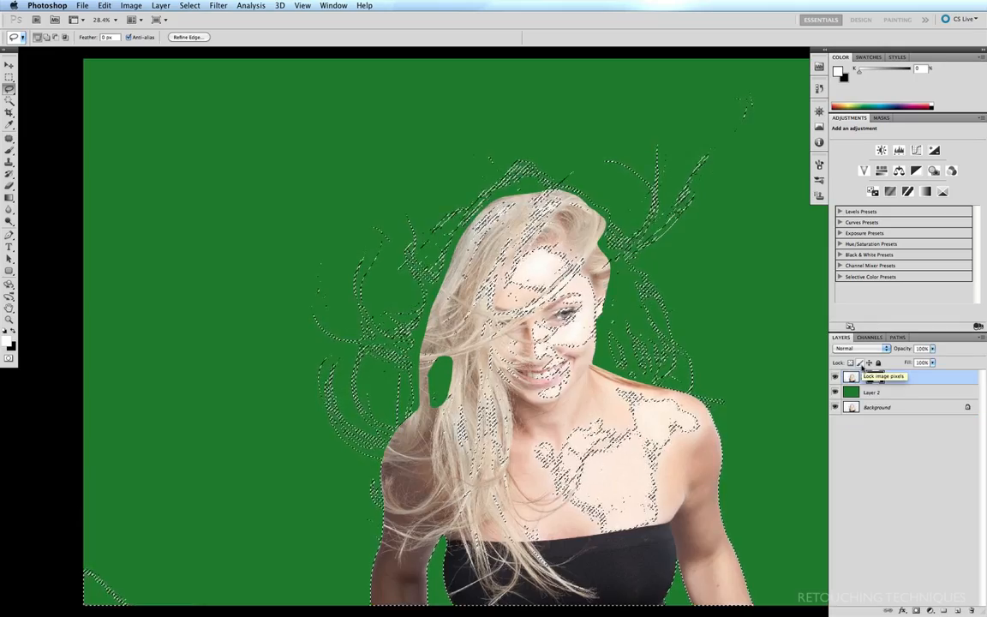
- Paint white into Layer 1's mask to reveal the wispy hair, hiding the selection and shrinking the brush to 200
{"action": "key", "text": "b"}
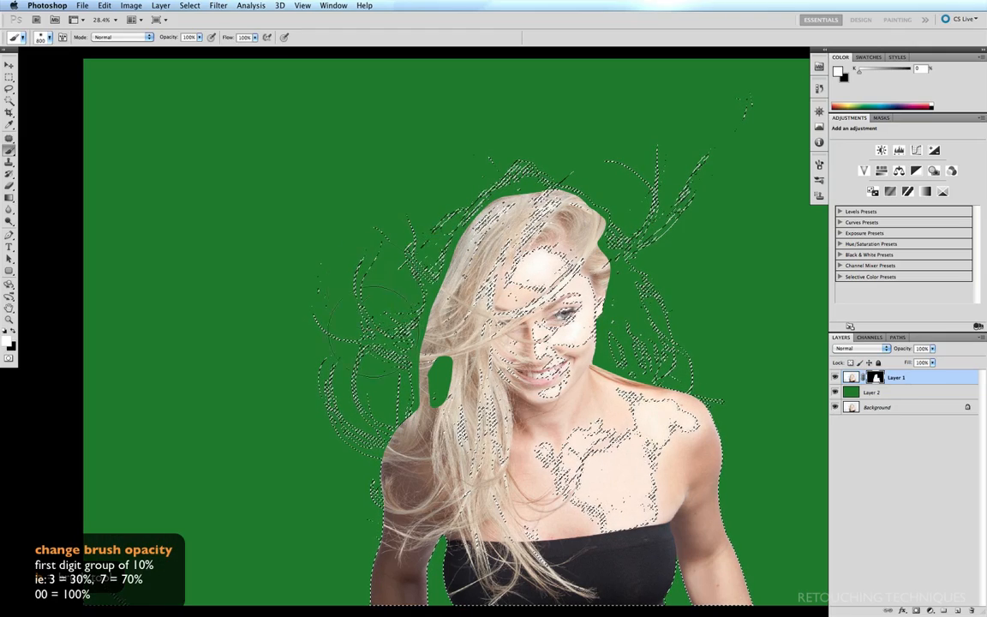
{"action": "mouse_move", "coordinate": [435, 268]}
{"action": "left_mouse_down"}
{"action": "mouse_move", "coordinate": [357, 327]}
{"action": "mouse_move", "coordinate": [319, 323]}
{"action": "mouse_move", "coordinate": [332, 316]}
{"action": "mouse_move", "coordinate": [353, 343]}
{"action": "mouse_move", "coordinate": [415, 351]}
{"action": "mouse_move", "coordinate": [443, 390]}
{"action": "mouse_move", "coordinate": [425, 482]}
{"action": "mouse_move", "coordinate": [436, 509]}
{"action": "mouse_move", "coordinate": [486, 524]}
{"action": "mouse_move", "coordinate": [475, 531]}
{"action": "mouse_move", "coordinate": [388, 458]}
{"action": "mouse_move", "coordinate": [374, 272]}
{"action": "mouse_move", "coordinate": [435, 169]}
{"action": "mouse_move", "coordinate": [450, 221]}
{"action": "mouse_move", "coordinate": [525, 225]}
{"action": "mouse_move", "coordinate": [761, 115]}
{"action": "mouse_move", "coordinate": [756, 103]}
{"action": "mouse_move", "coordinate": [698, 101]}
{"action": "mouse_move", "coordinate": [606, 216]}
{"action": "mouse_move", "coordinate": [575, 298]}
{"action": "mouse_move", "coordinate": [593, 400]}
{"action": "mouse_move", "coordinate": [659, 456]}
{"action": "mouse_move", "coordinate": [544, 408]}
{"action": "mouse_move", "coordinate": [566, 180]}
{"action": "mouse_move", "coordinate": [379, 231]}
{"action": "mouse_move", "coordinate": [422, 305]}
{"action": "mouse_move", "coordinate": [417, 455]}
{"action": "mouse_move", "coordinate": [490, 505]}
{"action": "mouse_move", "coordinate": [466, 332]}
{"action": "mouse_move", "coordinate": [599, 407]}
{"action": "mouse_move", "coordinate": [531, 347]}
{"action": "mouse_move", "coordinate": [473, 314]}
{"action": "mouse_move", "coordinate": [426, 377]}
{"action": "mouse_move", "coordinate": [577, 243]}
{"action": "mouse_move", "coordinate": [590, 367]}
{"action": "mouse_move", "coordinate": [583, 358]}
{"action": "mouse_move", "coordinate": [621, 306]}
{"action": "mouse_move", "coordinate": [670, 460]}
{"action": "left_mouse_up"}
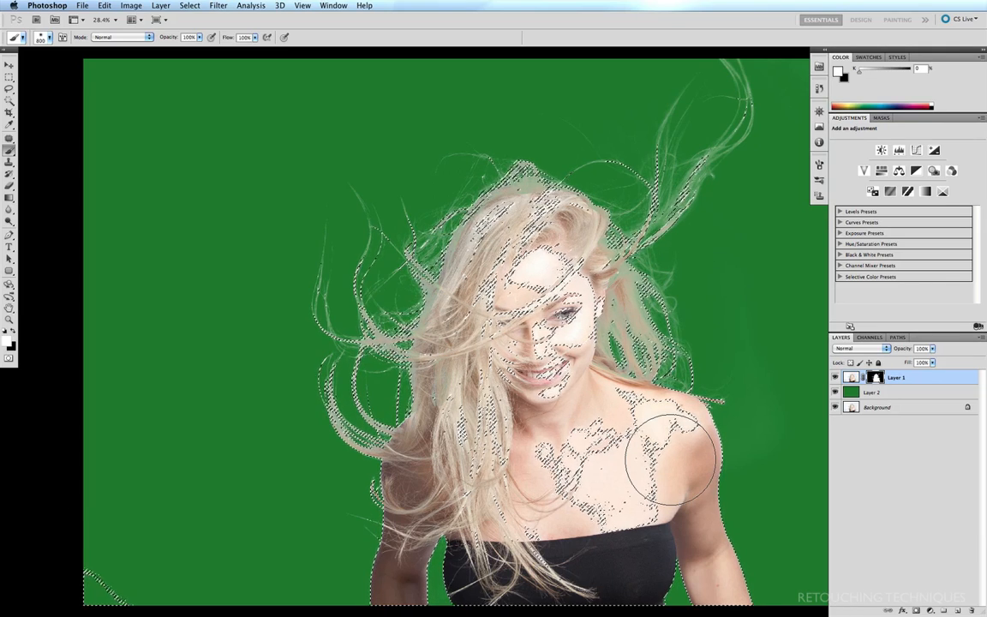
{"action": "key", "text": "super+h"}
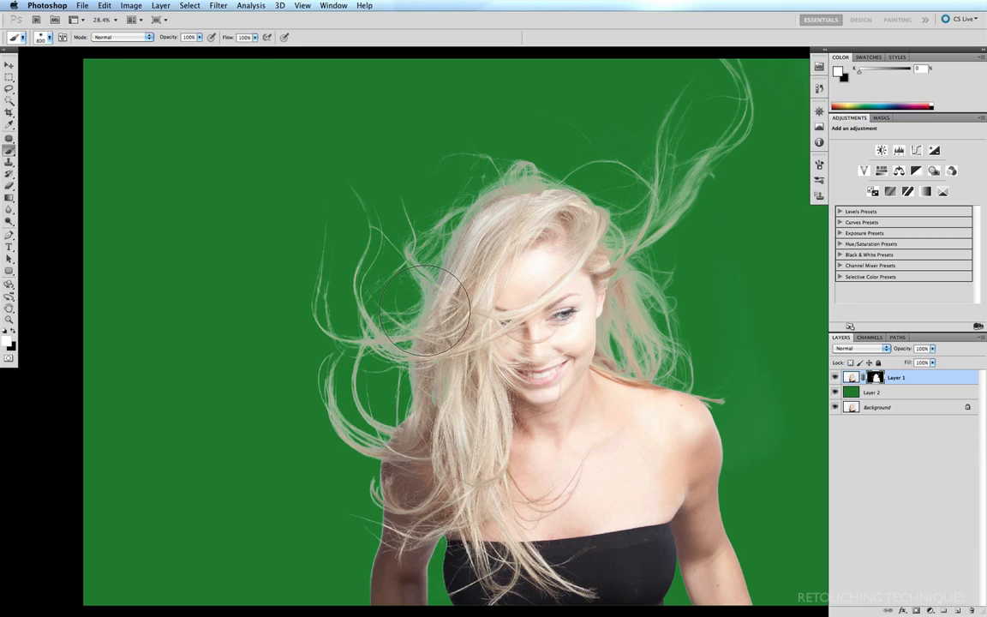
{"action": "key", "text": "bracketleft"}
{"action": "key", "text": "bracketleft"}
{"action": "key", "text": "bracketleft"}
{"action": "key", "text": "bracketleft"}
{"action": "key", "text": "bracketleft"}
{"action": "key", "text": "bracketleft"}
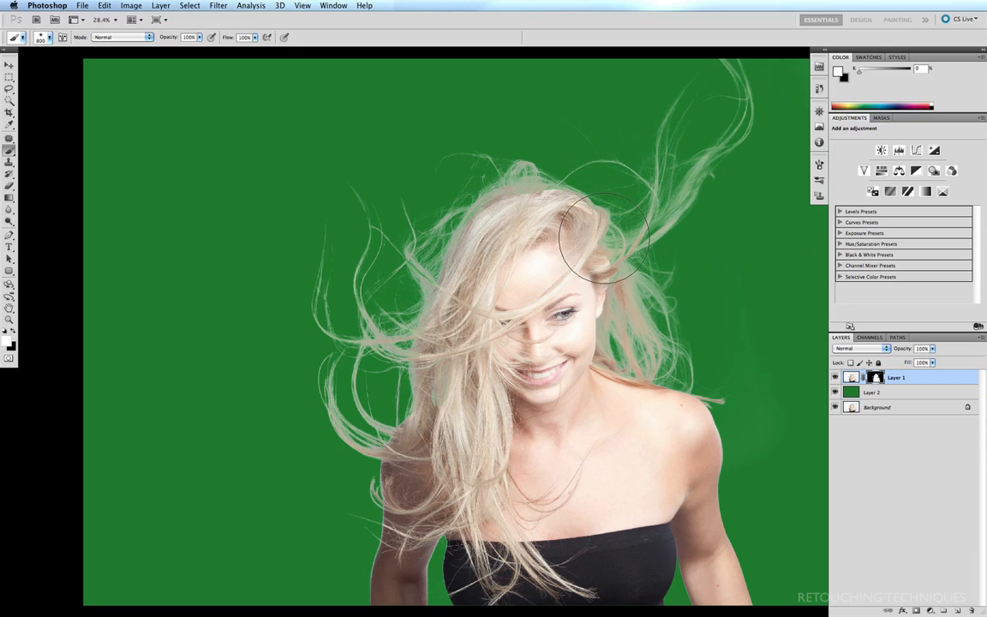
{"action": "key", "text": "bracketleft"}
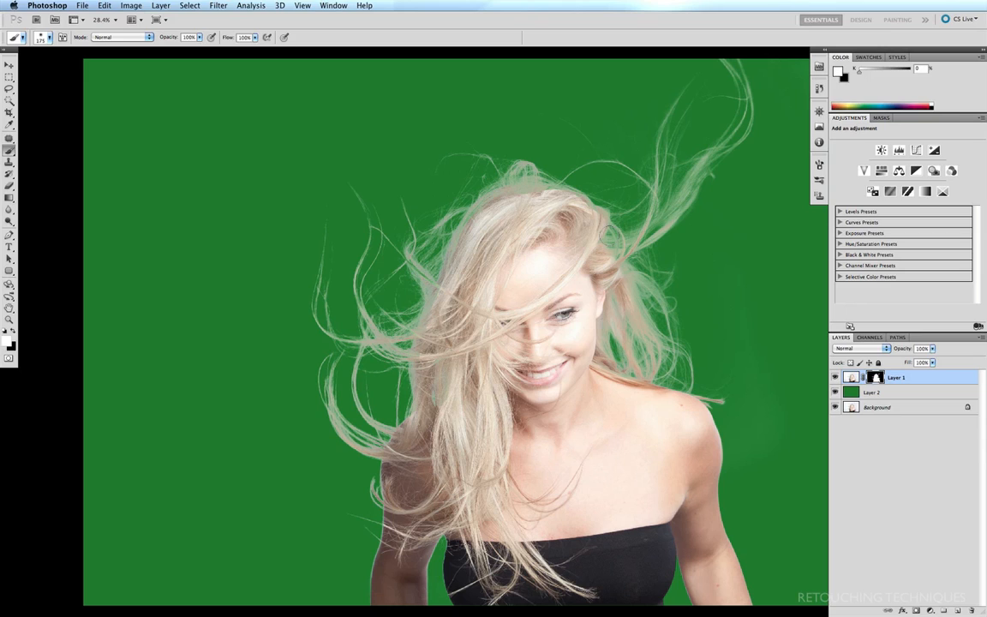
- Paint hair back into the mask near the head top at 30% opacity with a 150 px brush
{"action": "key", "text": "3"}
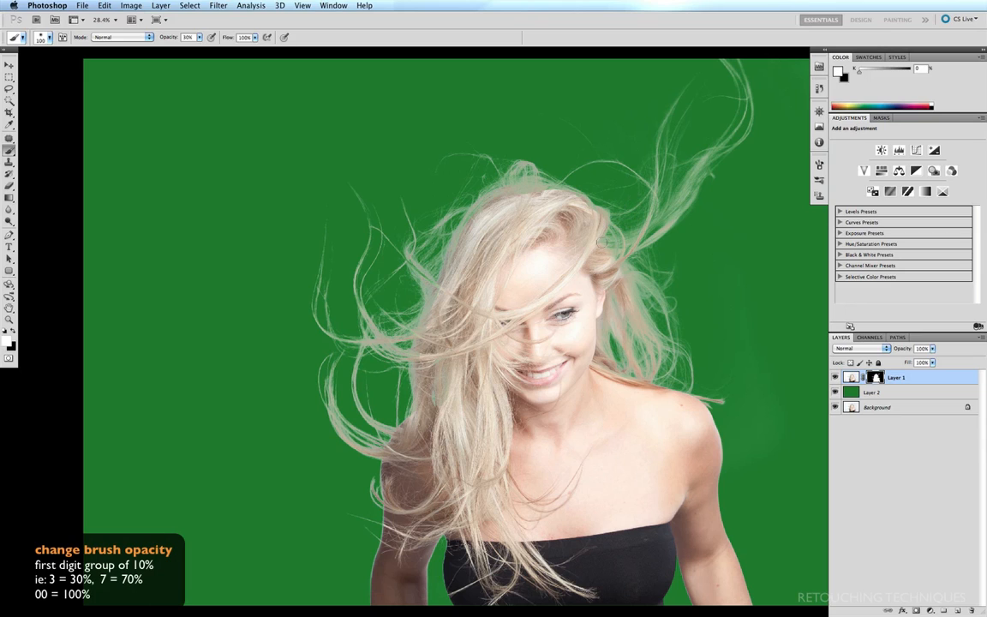
{"action": "key", "text": "bracketleft"}
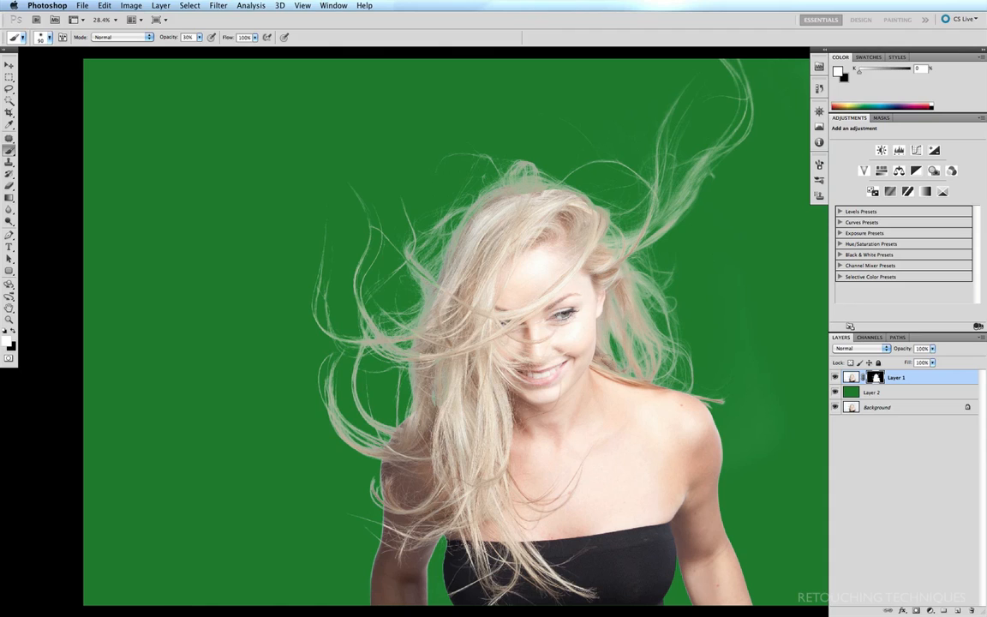
{"action": "left_click", "coordinate": [836, 392]}
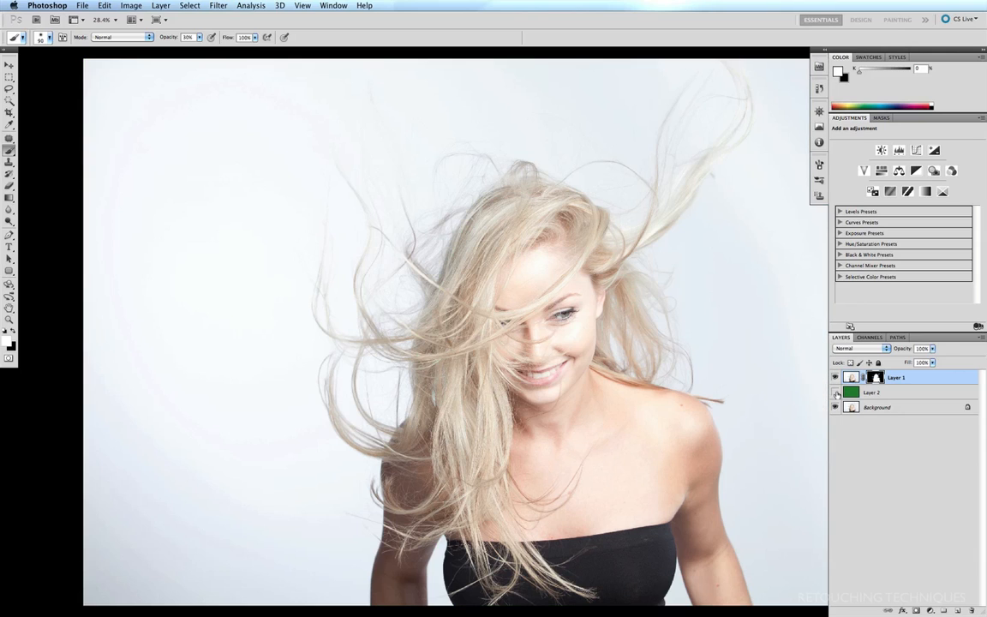
{"action": "left_click", "coordinate": [836, 392]}
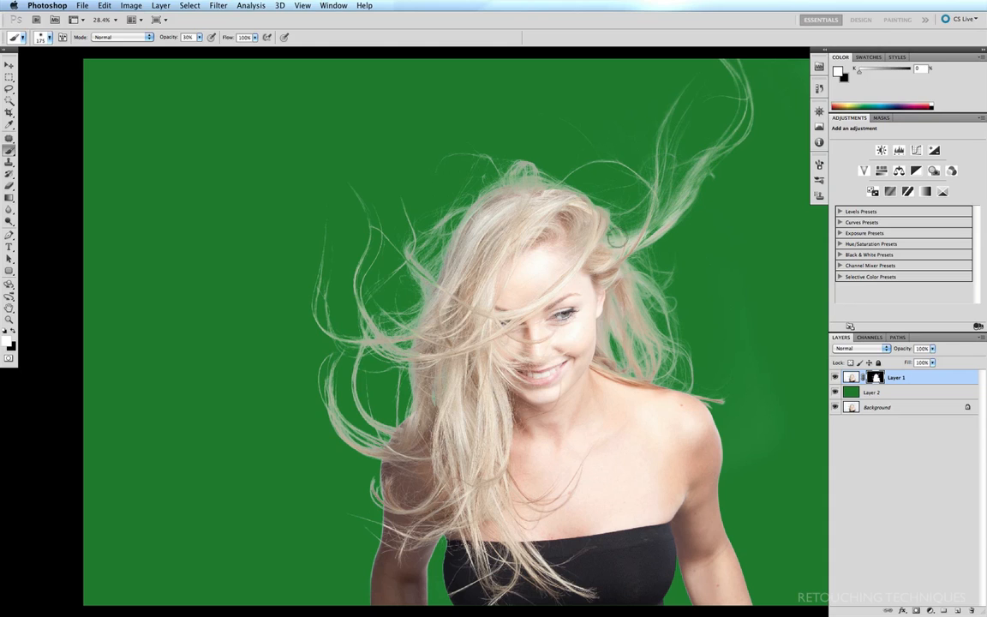
{"action": "key", "text": "bracketleft"}
{"action": "left_click_drag", "start_coordinate": [483, 195], "coordinate": [551, 191]}
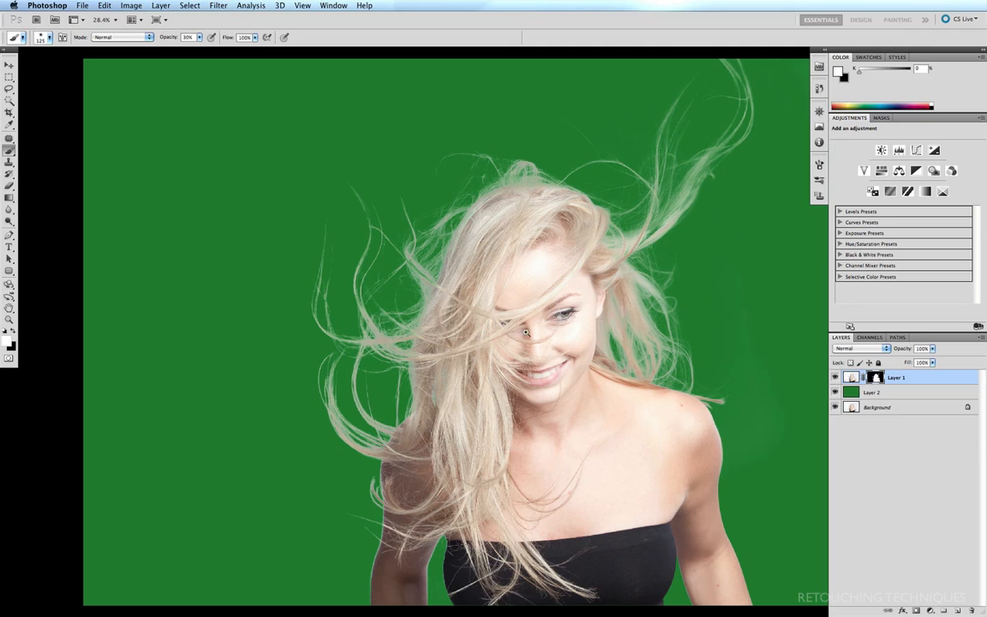
{"action": "left_click_drag", "start_coordinate": [528, 334], "coordinate": [736, 119]}
{"action": "left_click_drag", "start_coordinate": [571, 224], "coordinate": [488, 274]}
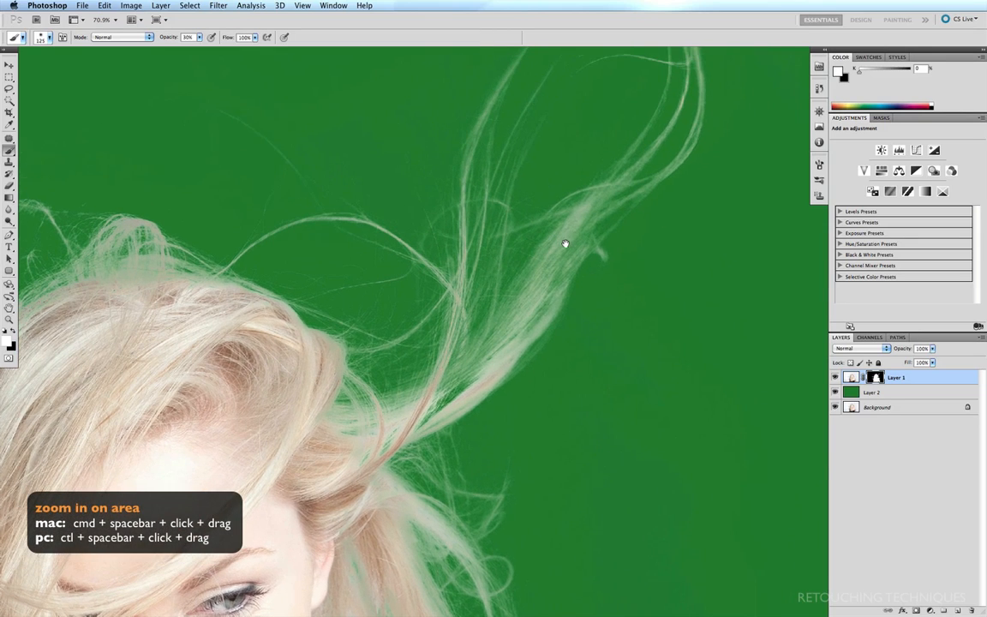
- Drop the hair selection and paint the strand right of the head more solid in the mask
{"action": "left_click", "coordinate": [834, 393]}
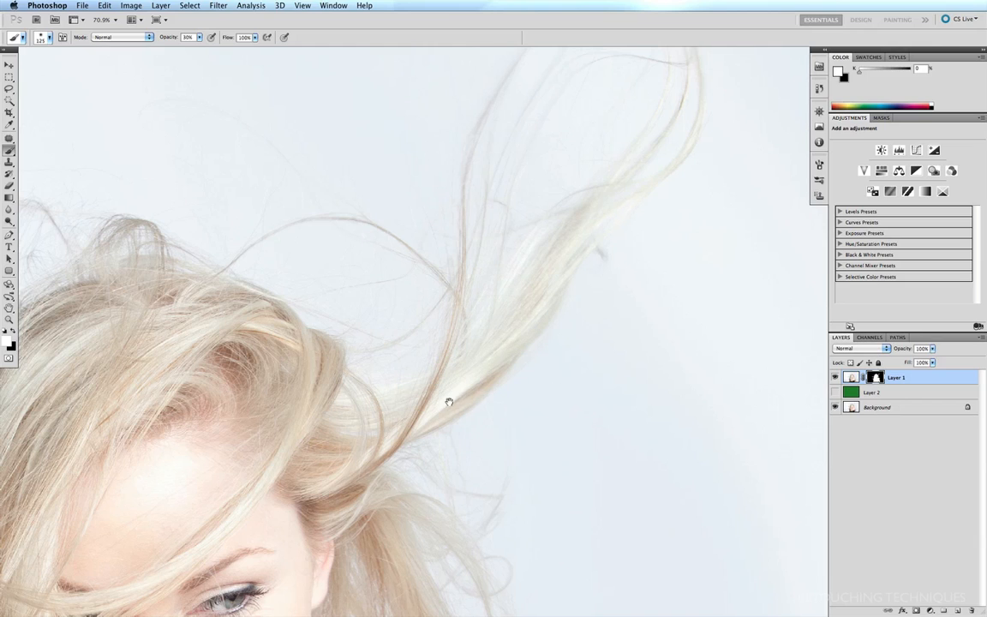
{"action": "left_click", "coordinate": [835, 392]}
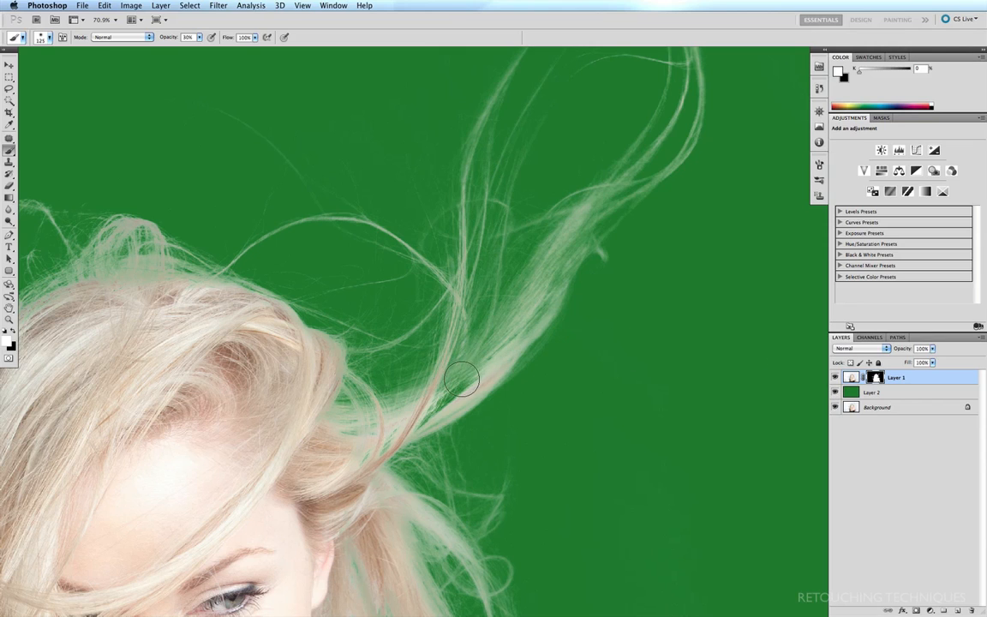
{"action": "key", "text": "super+h"}
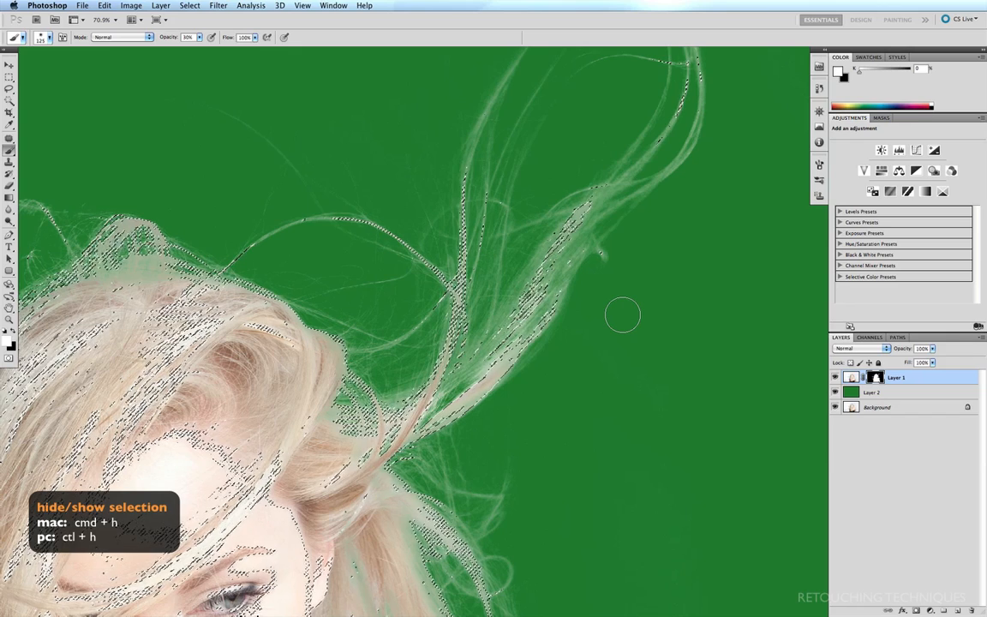
{"action": "key", "text": "super+d"}
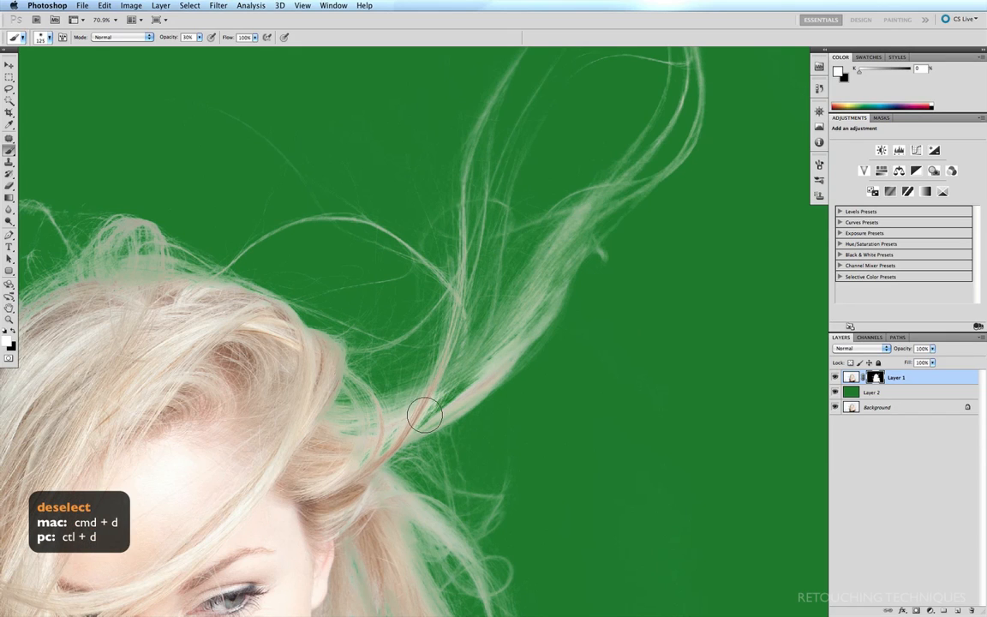
{"action": "mouse_move", "coordinate": [425, 415]}
{"action": "left_mouse_down"}
{"action": "mouse_move", "coordinate": [455, 329]}
{"action": "mouse_move", "coordinate": [431, 374]}
{"action": "mouse_move", "coordinate": [368, 428]}
{"action": "mouse_move", "coordinate": [449, 391]}
{"action": "mouse_move", "coordinate": [495, 343]}
{"action": "left_mouse_up"}
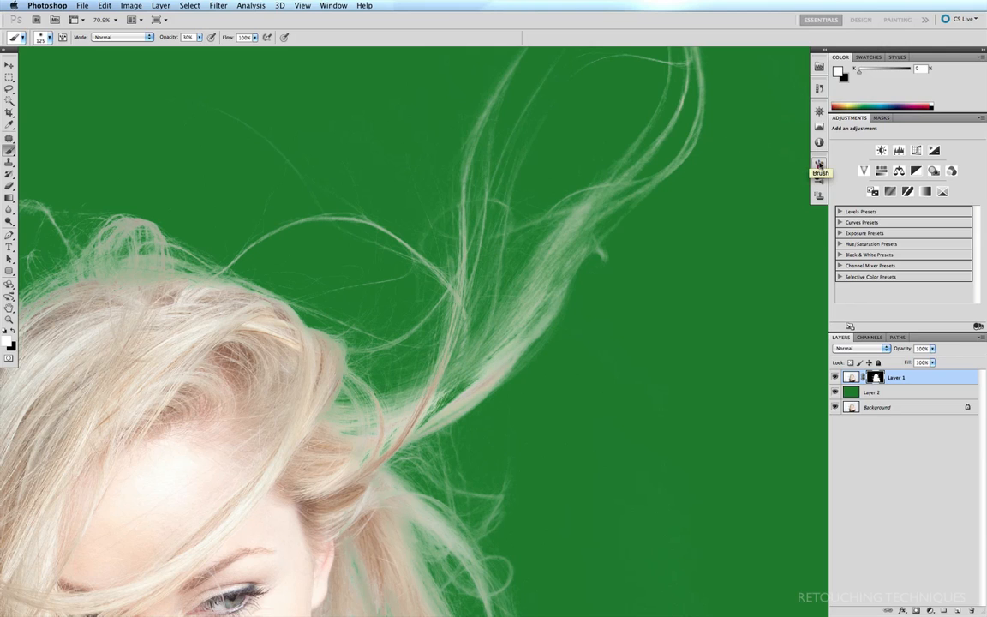
- Paint repeated white strokes along the flyaway strand right of the head, from root upward
{"action": "left_click", "coordinate": [818, 164]}
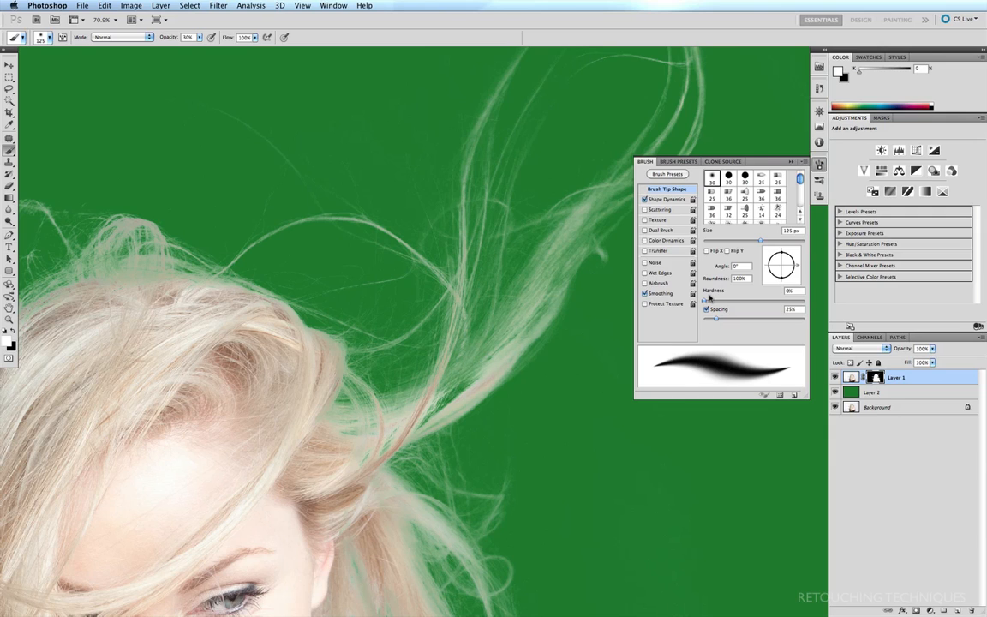
{"action": "mouse_move", "coordinate": [356, 455]}
{"action": "left_mouse_down"}
{"action": "mouse_move", "coordinate": [427, 421]}
{"action": "mouse_move", "coordinate": [485, 368]}
{"action": "left_mouse_up"}
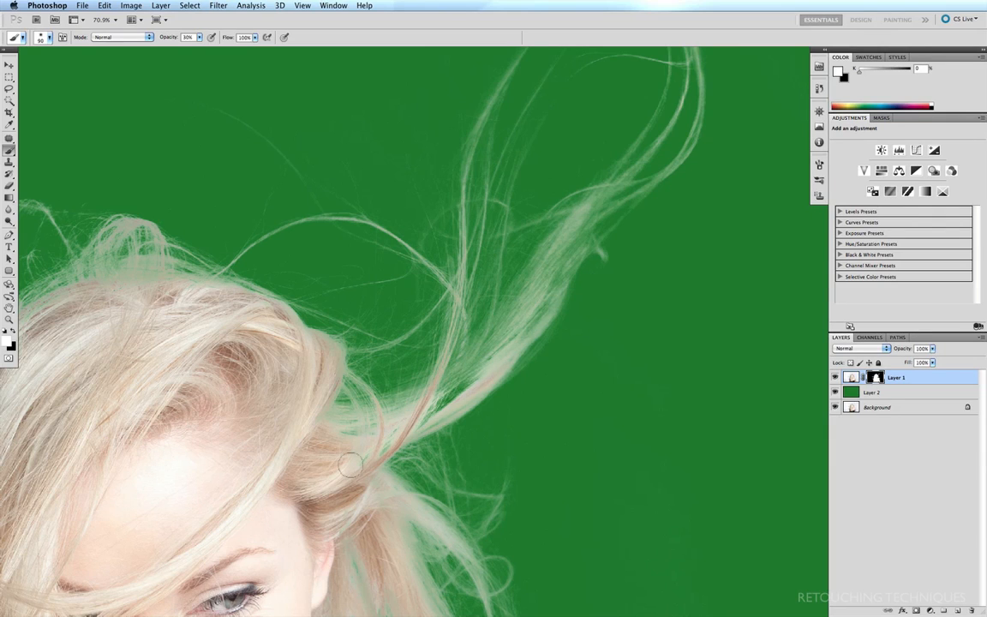
{"action": "mouse_move", "coordinate": [394, 429]}
{"action": "left_mouse_down"}
{"action": "mouse_move", "coordinate": [491, 364]}
{"action": "mouse_move", "coordinate": [518, 326]}
{"action": "left_mouse_up"}
{"action": "left_click_drag", "start_coordinate": [363, 457], "coordinate": [513, 337]}
{"action": "left_click_drag", "start_coordinate": [372, 446], "coordinate": [480, 370]}
{"action": "left_click_drag", "start_coordinate": [360, 461], "coordinate": [524, 336]}
{"action": "mouse_move", "coordinate": [420, 427]}
{"action": "left_mouse_down"}
{"action": "mouse_move", "coordinate": [531, 330]}
{"action": "mouse_move", "coordinate": [519, 336]}
{"action": "left_mouse_up"}
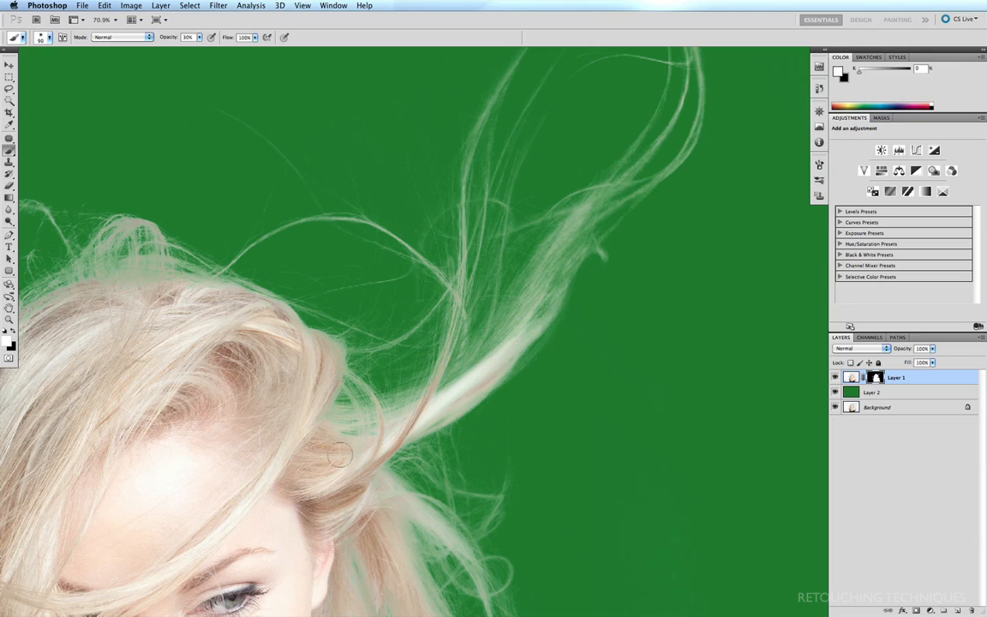
{"action": "left_click_drag", "start_coordinate": [336, 453], "coordinate": [490, 377]}
{"action": "left_click_drag", "start_coordinate": [449, 408], "coordinate": [505, 377]}
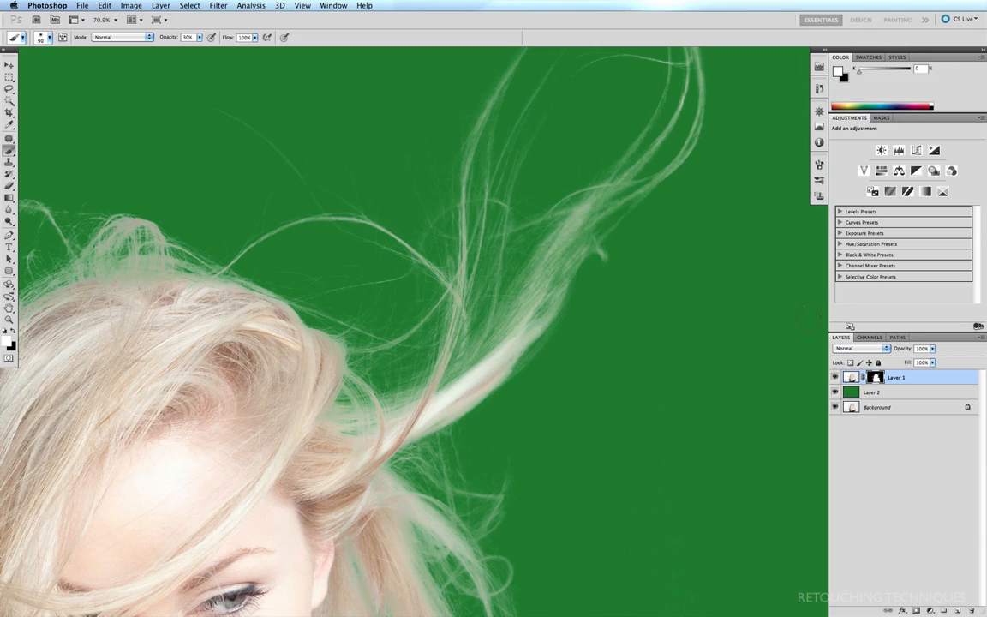
- Check the strand without the green, then reveal its upper part with a larger brush
{"action": "left_click", "coordinate": [836, 391]}
{"action": "left_click", "coordinate": [836, 391]}
{"action": "key", "text": "bracketright"}
{"action": "key", "text": "bracketright"}
{"action": "key", "text": "bracketright"}
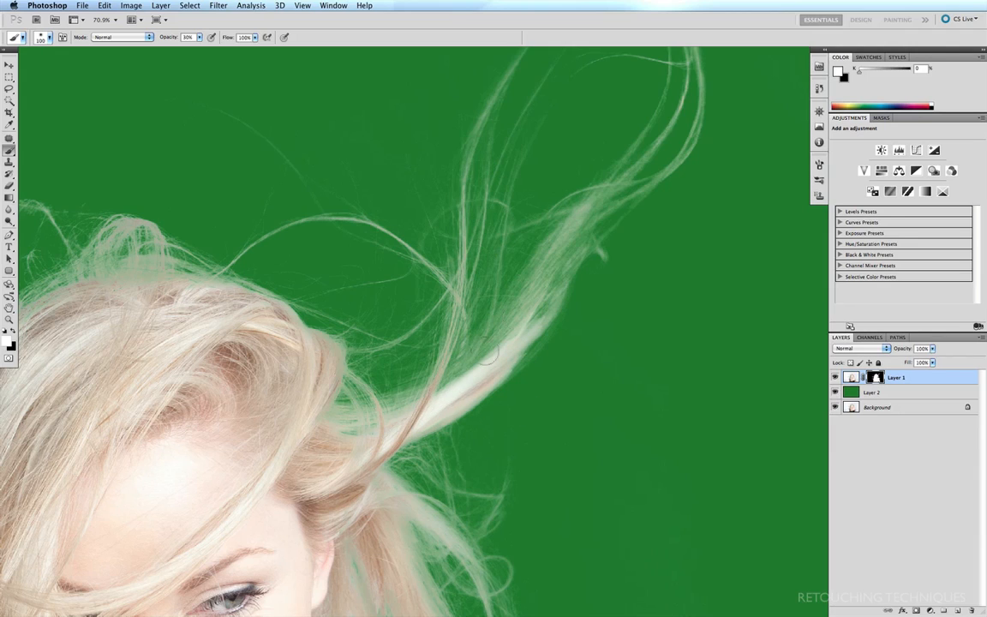
{"action": "mouse_move", "coordinate": [468, 375]}
{"action": "left_mouse_down"}
{"action": "mouse_move", "coordinate": [527, 320]}
{"action": "mouse_move", "coordinate": [508, 325]}
{"action": "mouse_move", "coordinate": [528, 288]}
{"action": "left_mouse_up"}
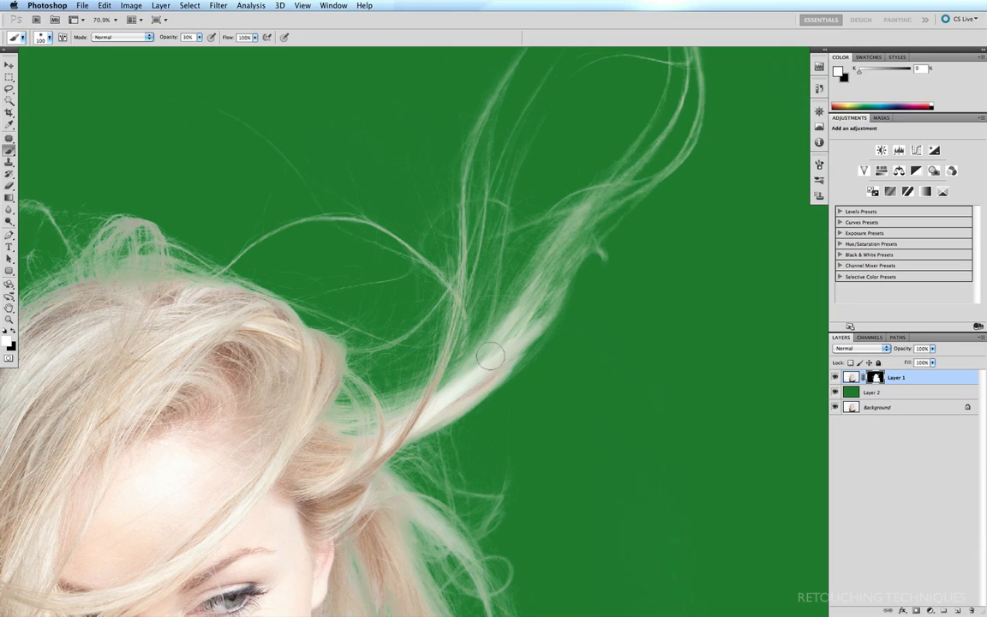
- At 10% opacity with a 70 px brush, lighten the long flyaway strand in the mask
{"action": "key", "text": "1"}
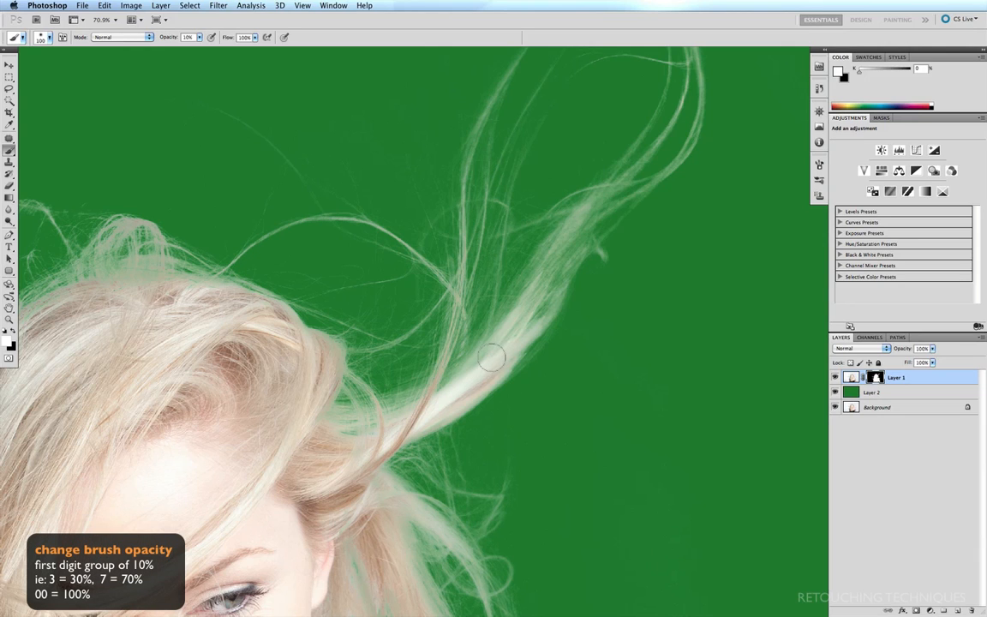
{"action": "key", "text": "bracketleft"}
{"action": "key", "text": "bracketleft"}
{"action": "key", "text": "bracketleft"}
{"action": "mouse_move", "coordinate": [575, 270]}
{"action": "left_mouse_down"}
{"action": "mouse_move", "coordinate": [509, 352]}
{"action": "mouse_move", "coordinate": [531, 321]}
{"action": "mouse_move", "coordinate": [459, 382]}
{"action": "left_mouse_up"}
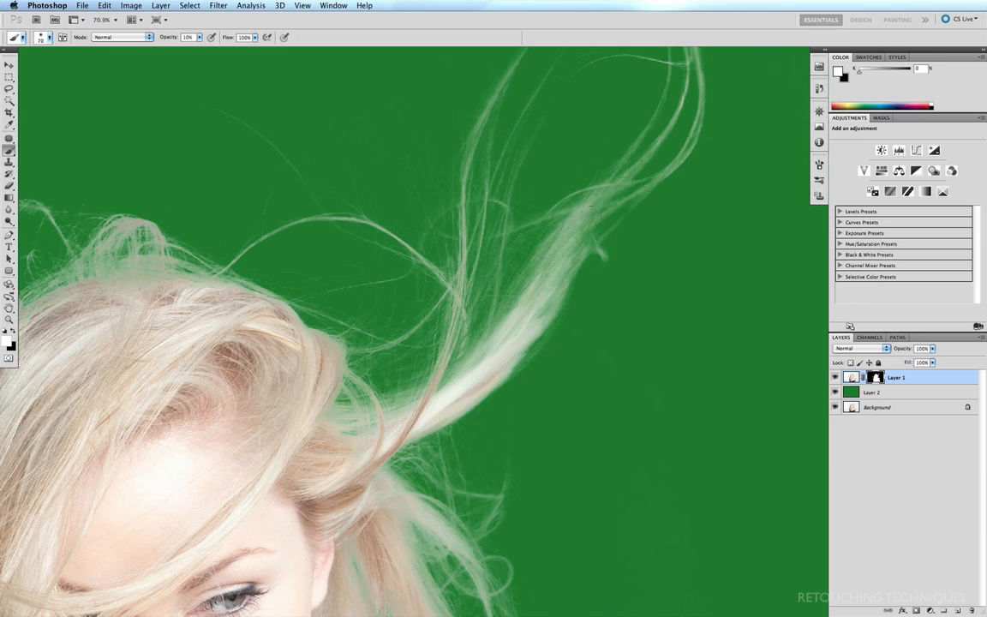
{"action": "left_click_drag", "start_coordinate": [572, 246], "coordinate": [450, 391]}
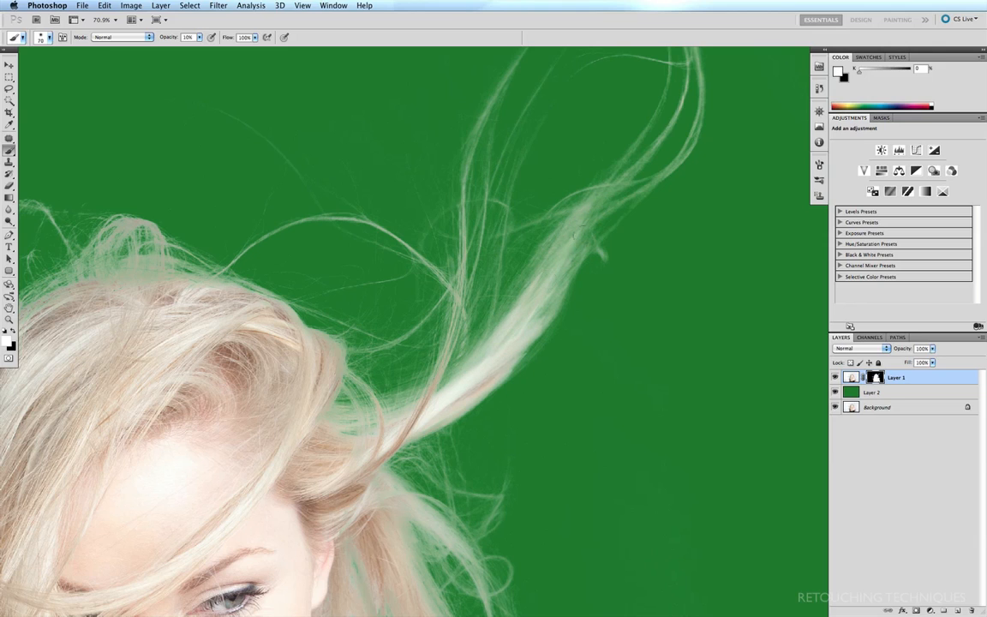
{"action": "left_click_drag", "start_coordinate": [582, 234], "coordinate": [514, 336]}
{"action": "left_click_drag", "start_coordinate": [587, 214], "coordinate": [519, 338]}
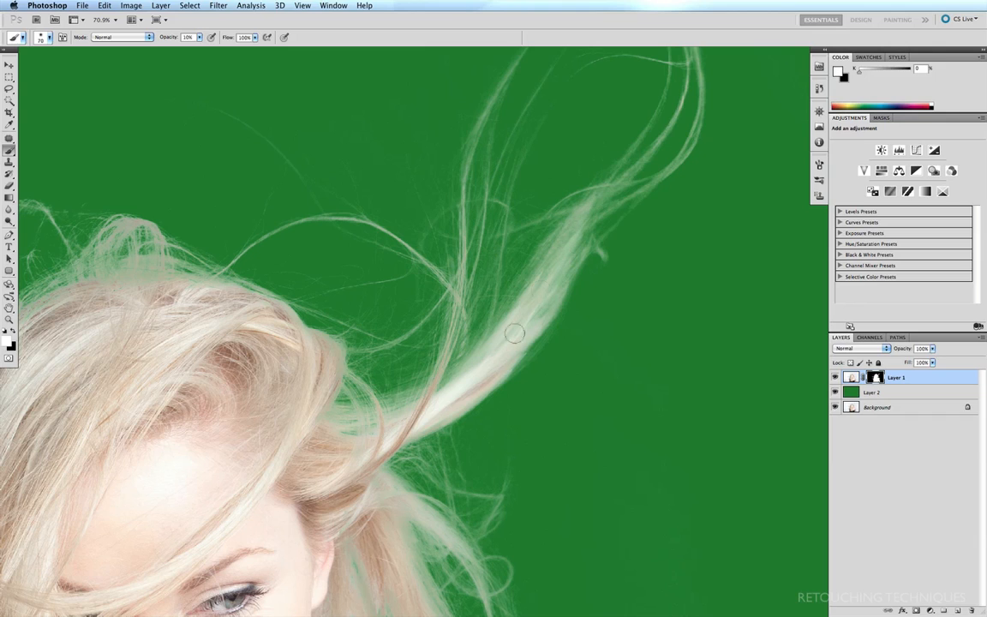
{"action": "left_click_drag", "start_coordinate": [563, 287], "coordinate": [521, 336]}
- Brighten the strand's thin upper tip and along its length, resizing the brush as needed
{"action": "key", "text": "bracketright"}
{"action": "key", "text": "bracketright"}
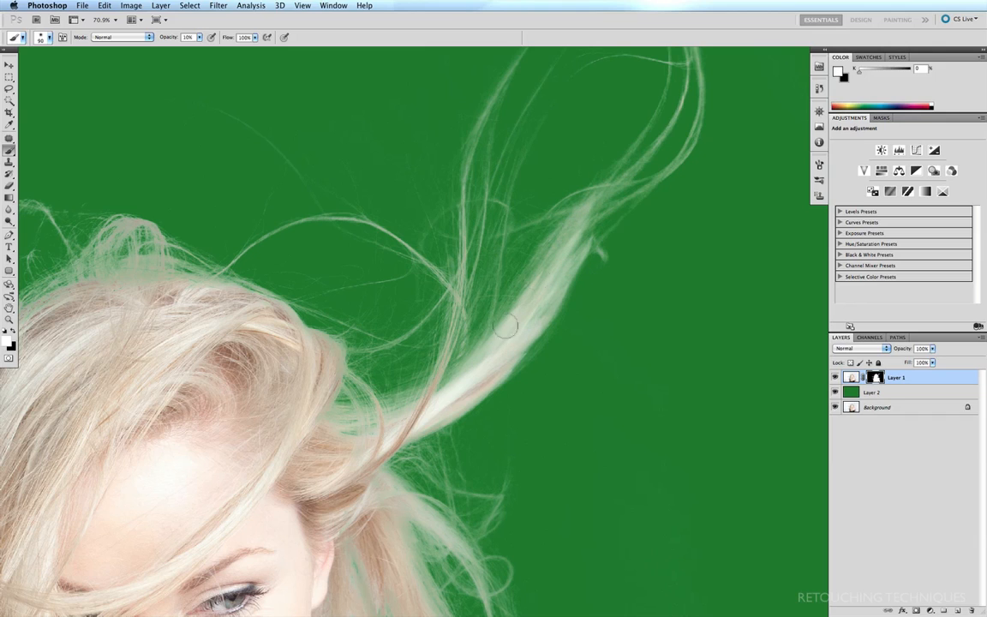
{"action": "key", "text": "bracketleft"}
{"action": "key", "text": "bracketleft"}
{"action": "key", "text": "bracketleft"}
{"action": "key", "text": "bracketleft"}
{"action": "key", "text": "bracketleft"}
{"action": "key", "text": "bracketleft"}
{"action": "key", "text": "bracketleft"}
{"action": "left_click_drag", "start_coordinate": [597, 237], "coordinate": [635, 204]}
{"action": "left_click_drag", "start_coordinate": [565, 268], "coordinate": [641, 200]}
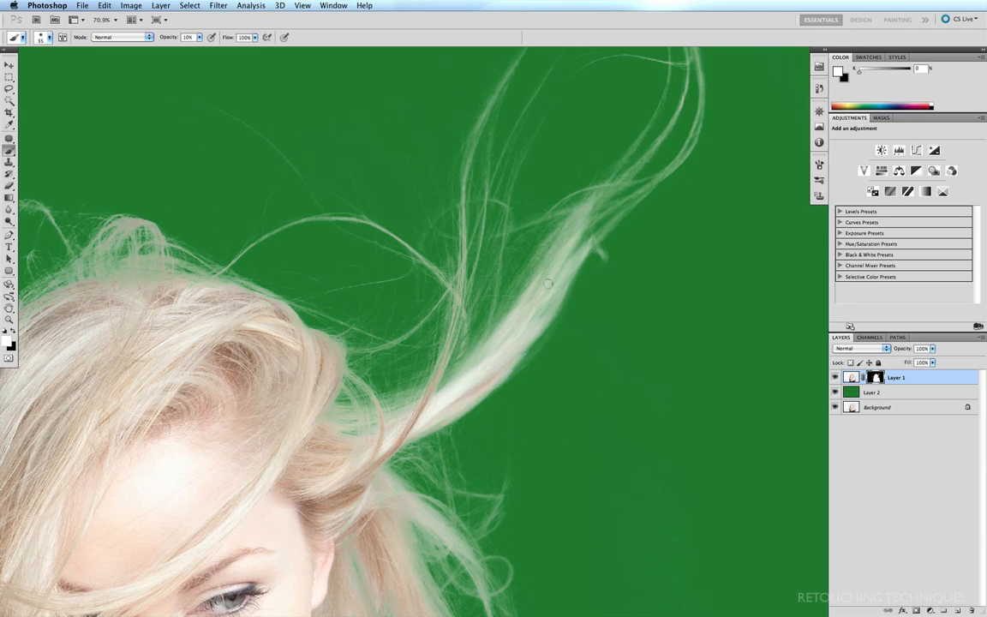
{"action": "left_click_drag", "start_coordinate": [548, 283], "coordinate": [598, 226]}
{"action": "left_click_drag", "start_coordinate": [501, 357], "coordinate": [589, 250]}
{"action": "key", "text": "bracketright"}
{"action": "key", "text": "bracketright"}
{"action": "key", "text": "bracketright"}
{"action": "left_click_drag", "start_coordinate": [512, 372], "coordinate": [595, 251]}
{"action": "left_click_drag", "start_coordinate": [545, 312], "coordinate": [560, 280]}
{"action": "left_click_drag", "start_coordinate": [524, 338], "coordinate": [569, 252]}
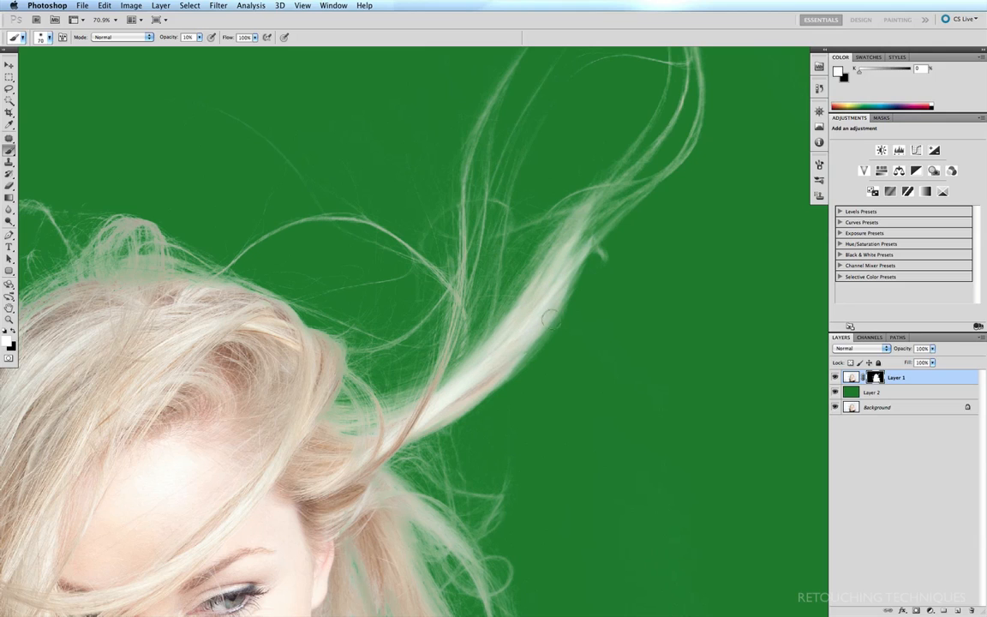
{"action": "left_click_drag", "start_coordinate": [557, 319], "coordinate": [533, 343]}
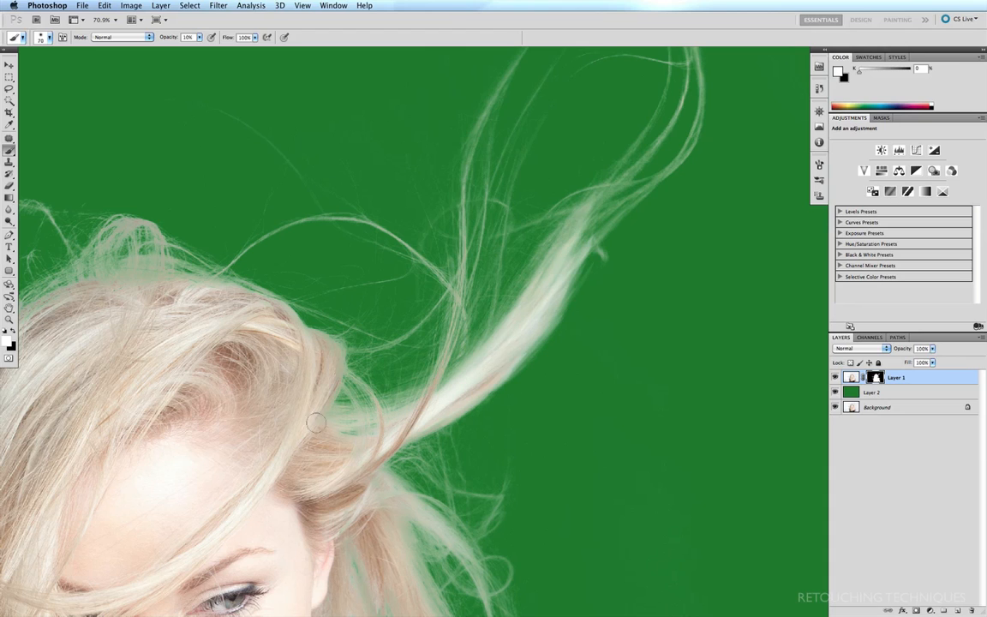
- Lighten the left and top hair edges and the wisps above the head
{"action": "left_click_drag", "start_coordinate": [221, 291], "coordinate": [460, 259]}
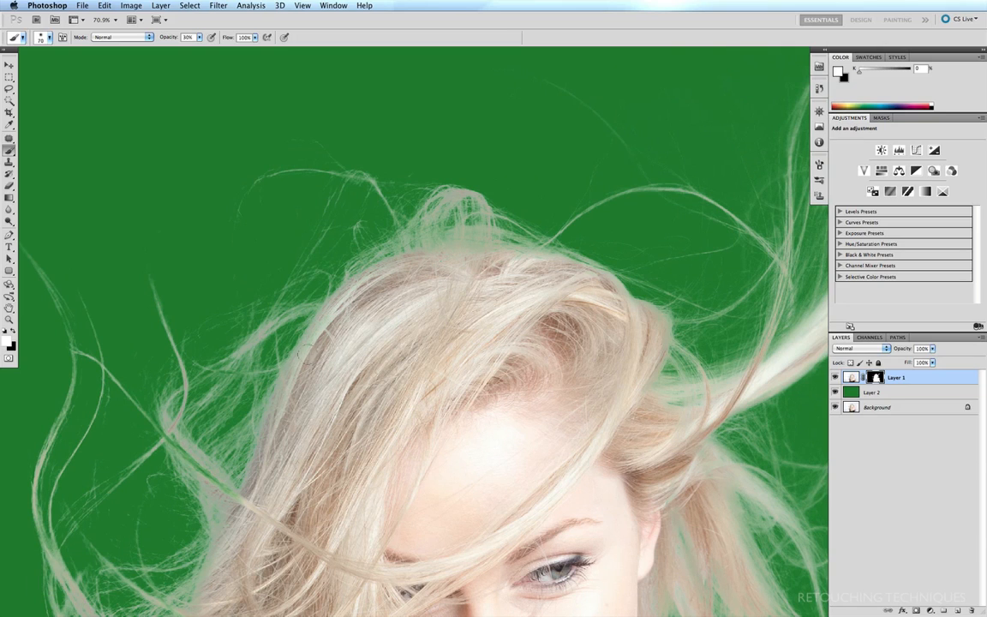
{"action": "left_click_drag", "start_coordinate": [310, 353], "coordinate": [245, 437]}
{"action": "mouse_move", "coordinate": [414, 238]}
{"action": "left_mouse_down"}
{"action": "mouse_move", "coordinate": [556, 266]}
{"action": "mouse_move", "coordinate": [434, 254]}
{"action": "left_mouse_up"}
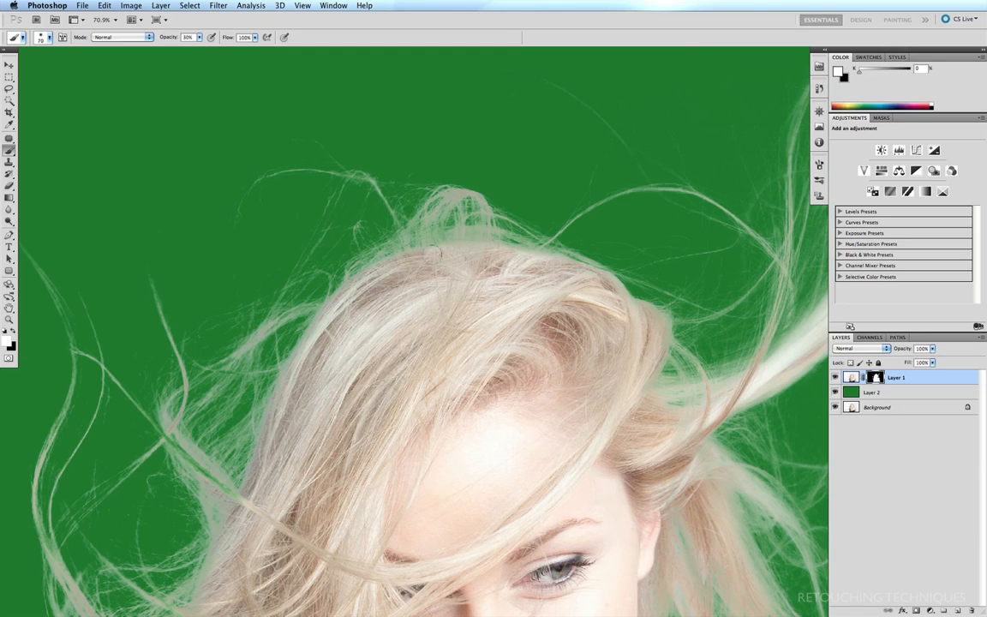
{"action": "mouse_move", "coordinate": [384, 227]}
{"action": "left_mouse_down"}
{"action": "mouse_move", "coordinate": [508, 240]}
{"action": "mouse_move", "coordinate": [460, 228]}
{"action": "mouse_move", "coordinate": [590, 268]}
{"action": "left_mouse_up"}
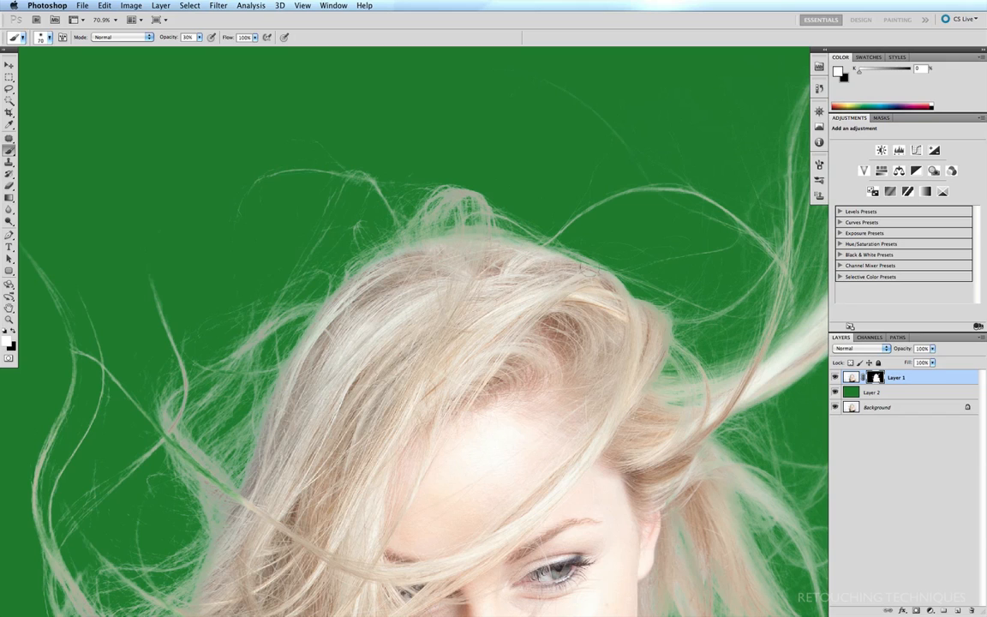
{"action": "mouse_move", "coordinate": [532, 242]}
{"action": "left_mouse_down"}
{"action": "mouse_move", "coordinate": [492, 230]}
{"action": "mouse_move", "coordinate": [519, 232]}
{"action": "mouse_move", "coordinate": [546, 254]}
{"action": "left_mouse_up"}
{"action": "left_click_drag", "start_coordinate": [448, 243], "coordinate": [433, 246]}
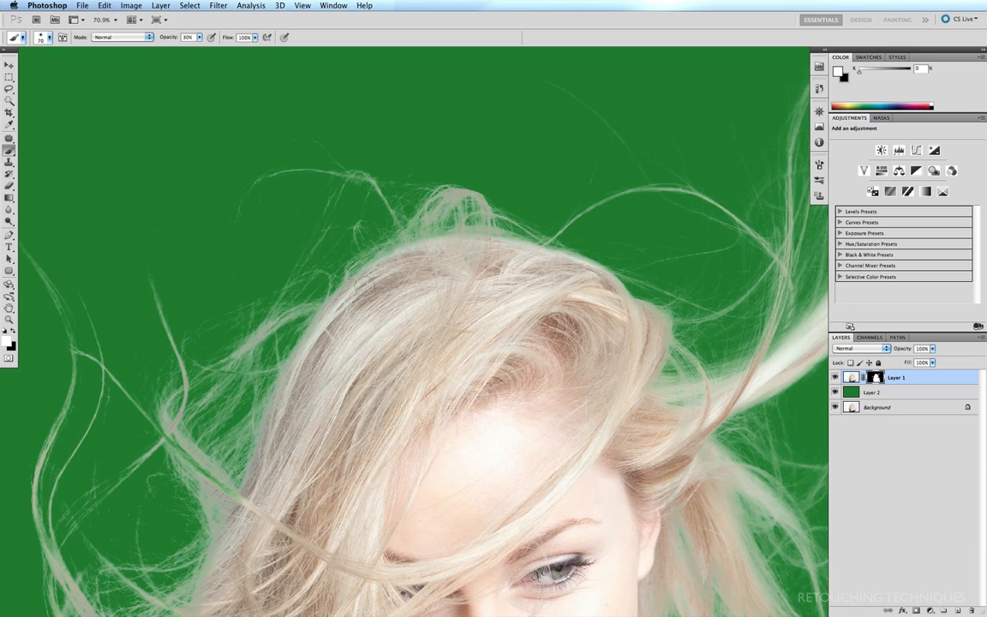
- Paint low-opacity white over the green-tinted strands left of the face on Layer 1's mask, then fit the view
{"action": "scroll", "coordinate": [466, 227], "scroll_direction": "down", "scroll_amount": 5}
{"action": "scroll", "coordinate": [467, 227], "scroll_direction": "left", "scroll_amount": 5}
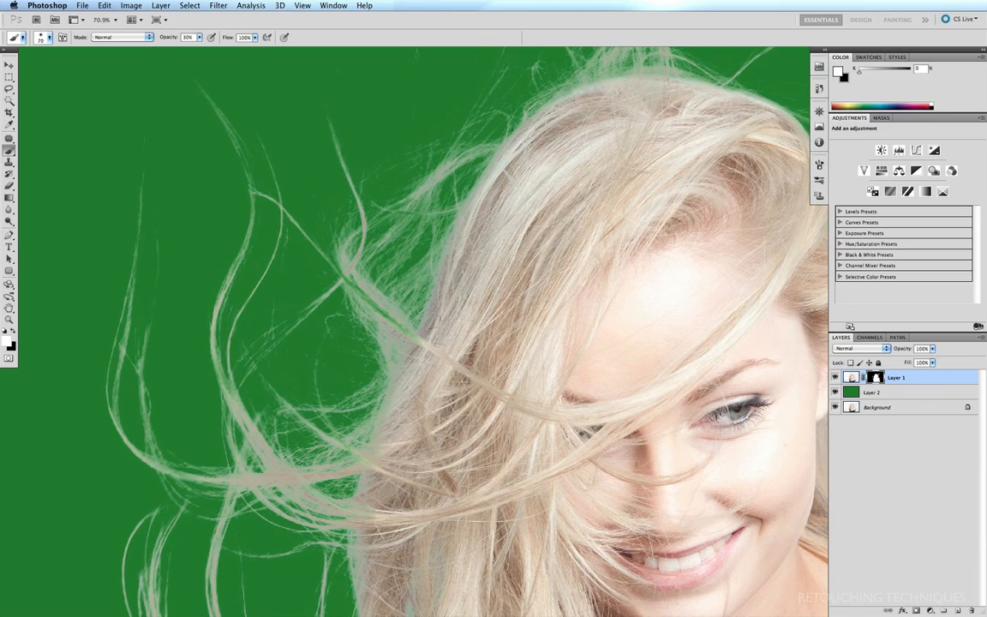
{"action": "left_click_drag", "start_coordinate": [433, 348], "coordinate": [345, 275]}
{"action": "left_click_drag", "start_coordinate": [409, 338], "coordinate": [344, 279]}
{"action": "left_click_drag", "start_coordinate": [415, 336], "coordinate": [335, 269]}
{"action": "left_click_drag", "start_coordinate": [384, 314], "coordinate": [302, 242]}
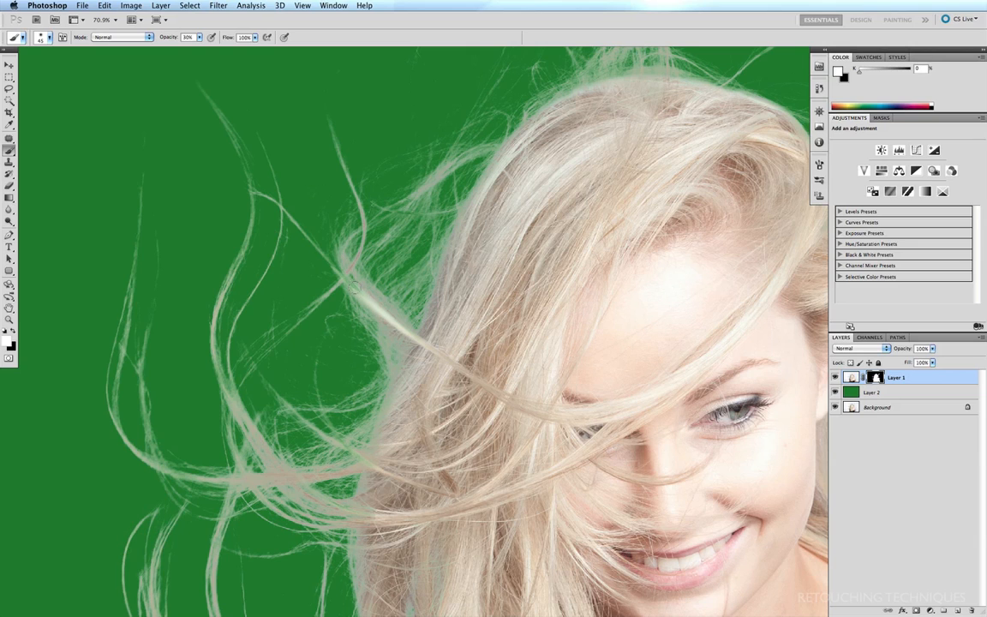
{"action": "left_click_drag", "start_coordinate": [354, 286], "coordinate": [295, 239]}
{"action": "left_click_drag", "start_coordinate": [344, 279], "coordinate": [283, 228]}
{"action": "left_click_drag", "start_coordinate": [353, 288], "coordinate": [271, 193]}
{"action": "left_click_drag", "start_coordinate": [363, 286], "coordinate": [299, 216]}
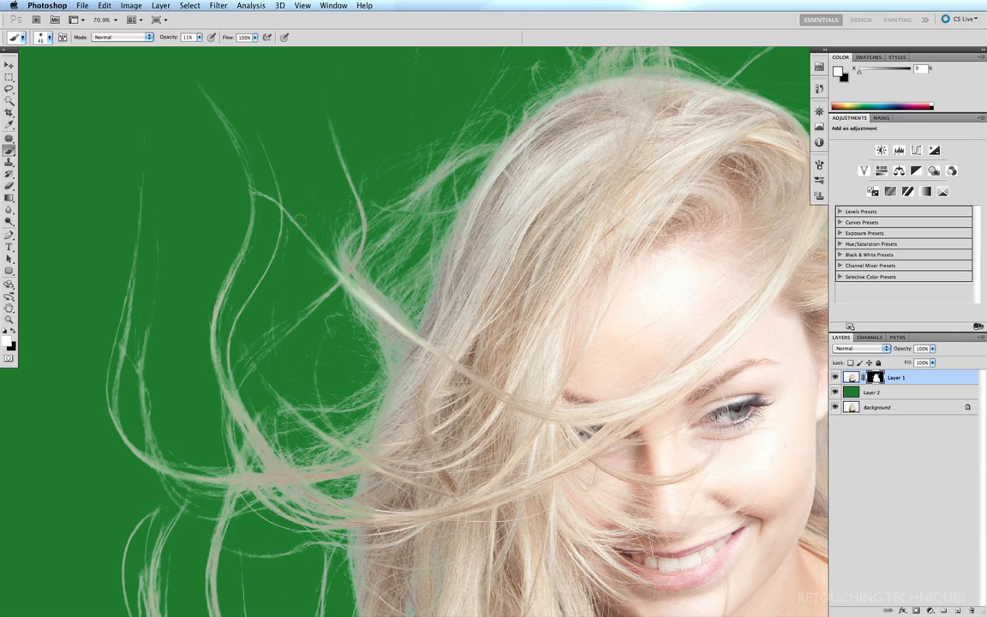
{"action": "left_click_drag", "start_coordinate": [333, 269], "coordinate": [281, 217]}
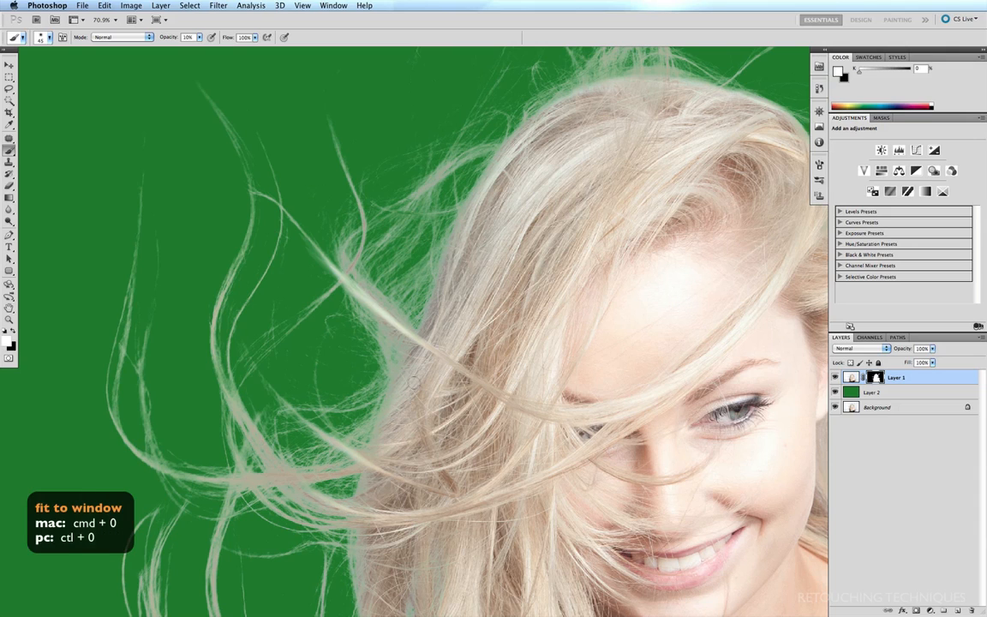
{"action": "key", "text": "super+0"}
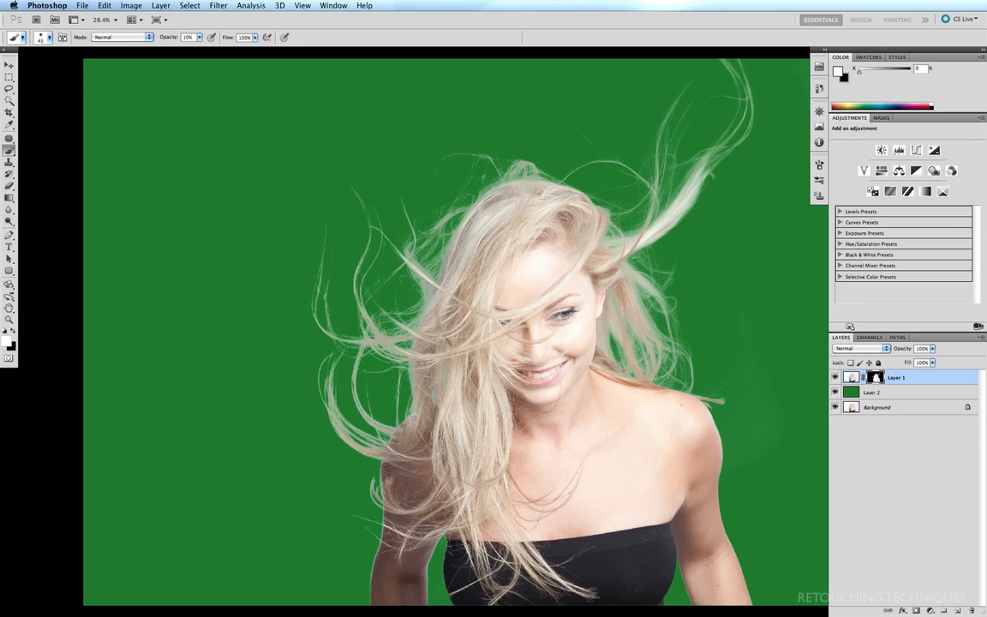
- Draw a 40 px feathered Lasso selection around the flyaway strands on the left of the head
{"action": "key", "text": "l"}
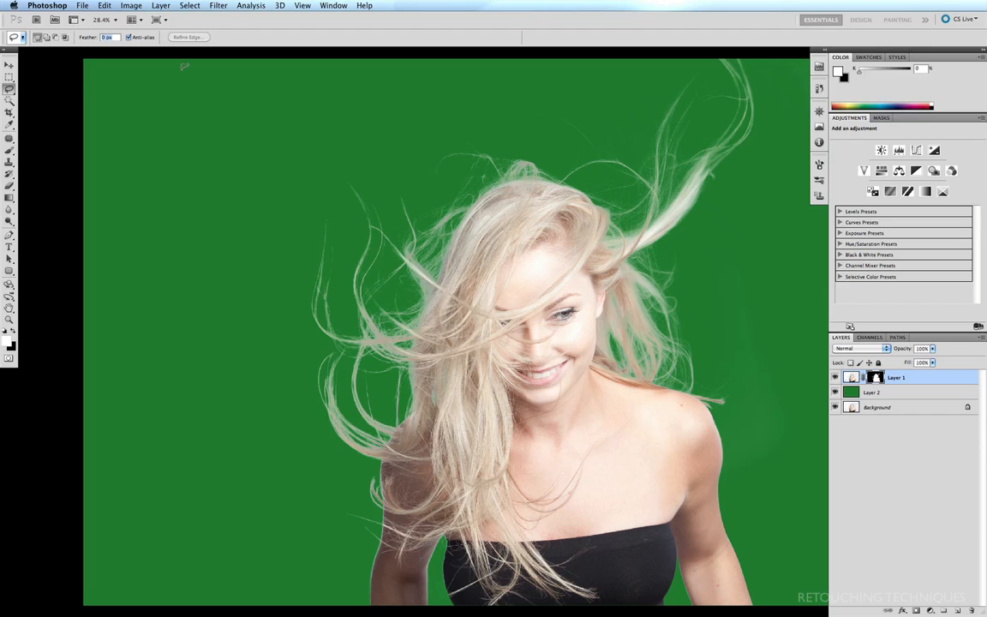
{"action": "type", "text": "4"}
{"action": "mouse_move", "coordinate": [433, 221]}
{"action": "left_mouse_down"}
{"action": "mouse_move", "coordinate": [336, 159]}
{"action": "mouse_move", "coordinate": [293, 231]}
{"action": "mouse_move", "coordinate": [282, 356]}
{"action": "mouse_move", "coordinate": [364, 550]}
{"action": "mouse_move", "coordinate": [429, 454]}
{"action": "mouse_move", "coordinate": [473, 330]}
{"action": "mouse_move", "coordinate": [477, 242]}
{"action": "left_mouse_up"}
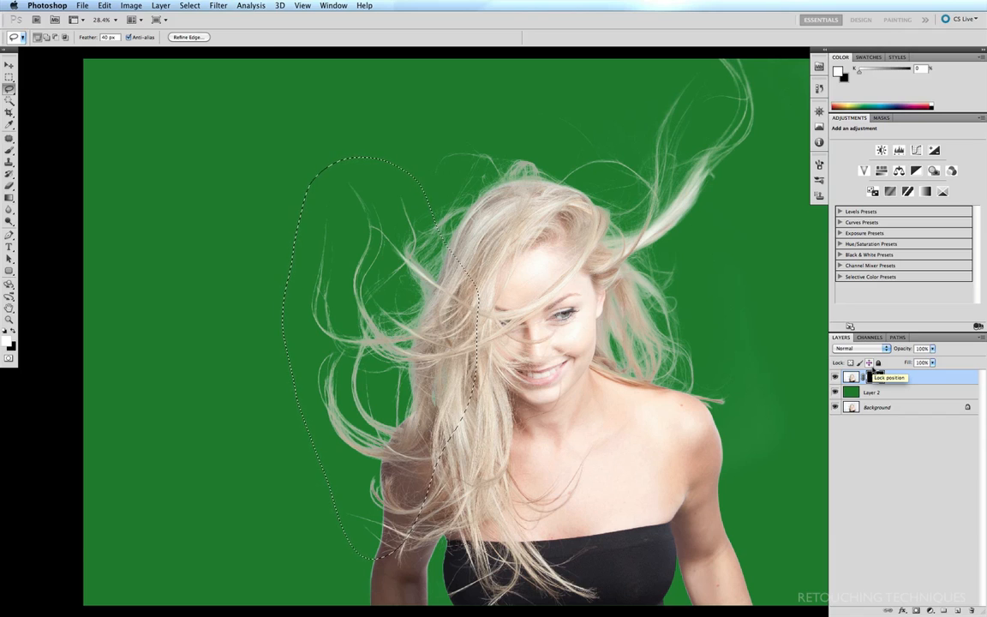
{"action": "key", "text": "super+m"}
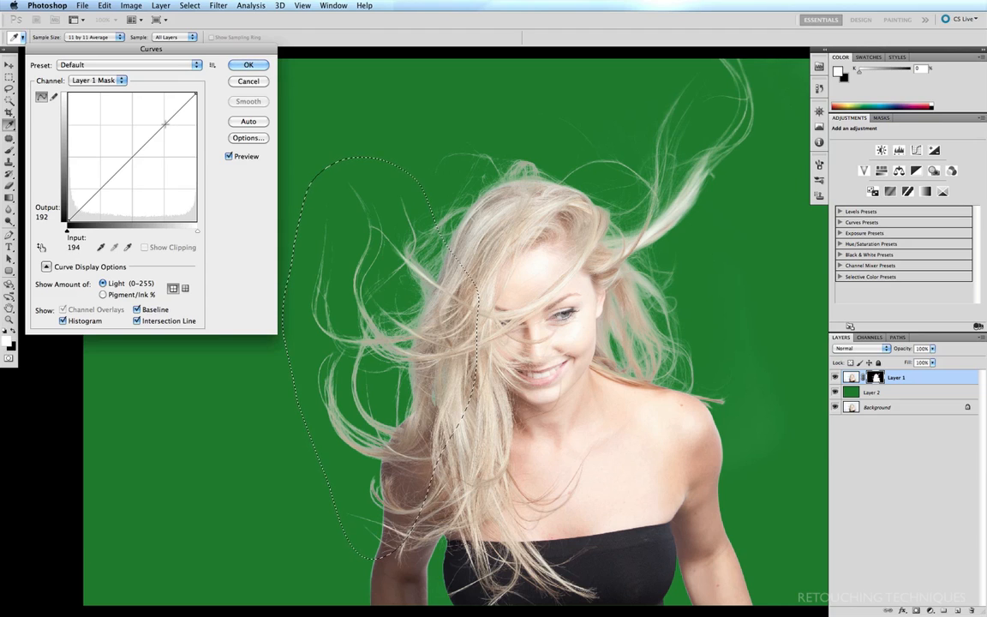
- Pull a Curves midpoint on Layer 1's mask down from 191 to 164, then deselect
{"action": "left_click", "coordinate": [164, 124]}
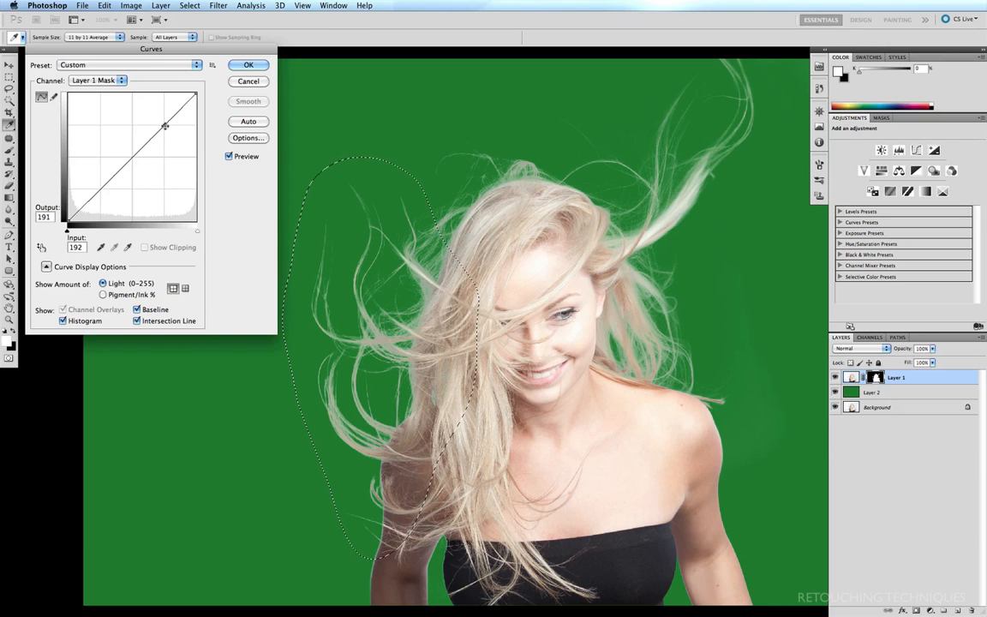
{"action": "key", "text": "Down"}
{"action": "key", "text": "Down"}
{"action": "key", "text": "Down"}
{"action": "key", "text": "Down"}
{"action": "key", "text": "Down"}
{"action": "key", "text": "Down"}
{"action": "key", "text": "Down"}
{"action": "key", "text": "Down"}
{"action": "key", "text": "Down"}
{"action": "key", "text": "Down"}
{"action": "key", "text": "Down"}
{"action": "key", "text": "Down"}
{"action": "key", "text": "Down"}
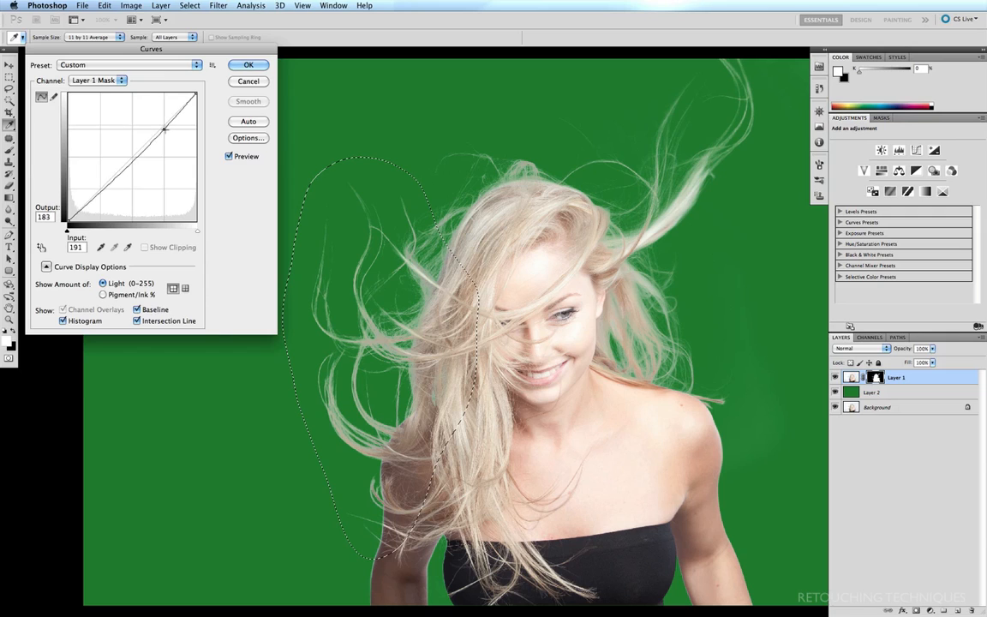
{"action": "left_click_drag", "start_coordinate": [165, 130], "coordinate": [164, 138]}
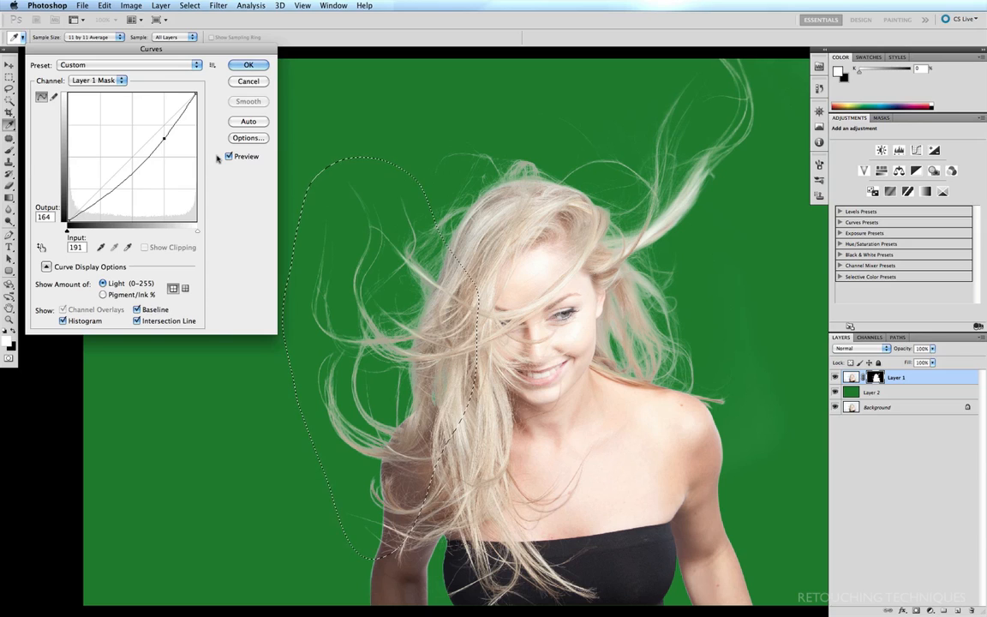
{"action": "left_click", "coordinate": [247, 65]}
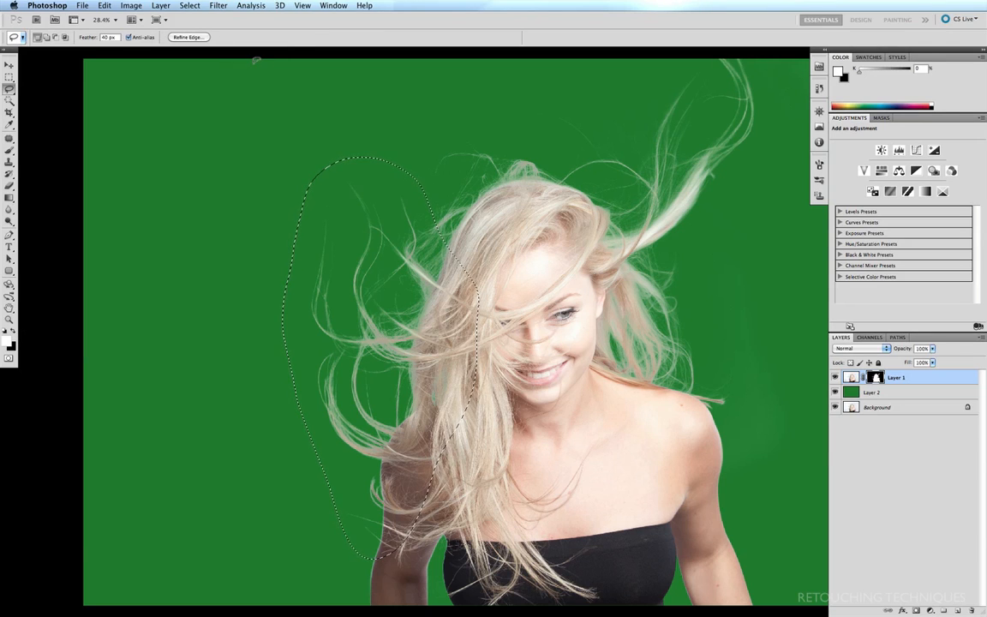
{"action": "key", "text": "super+d"}
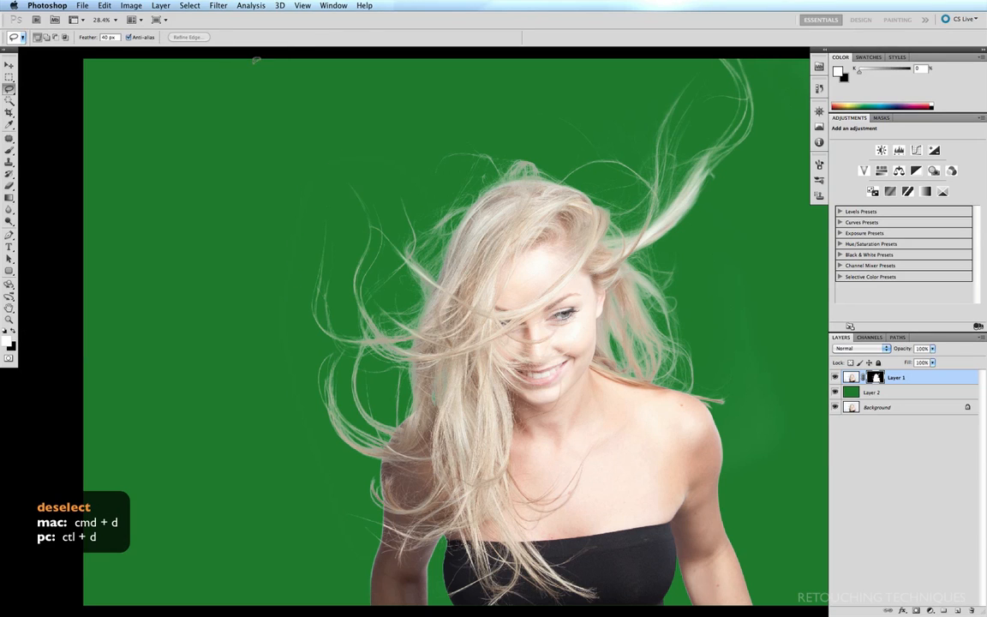